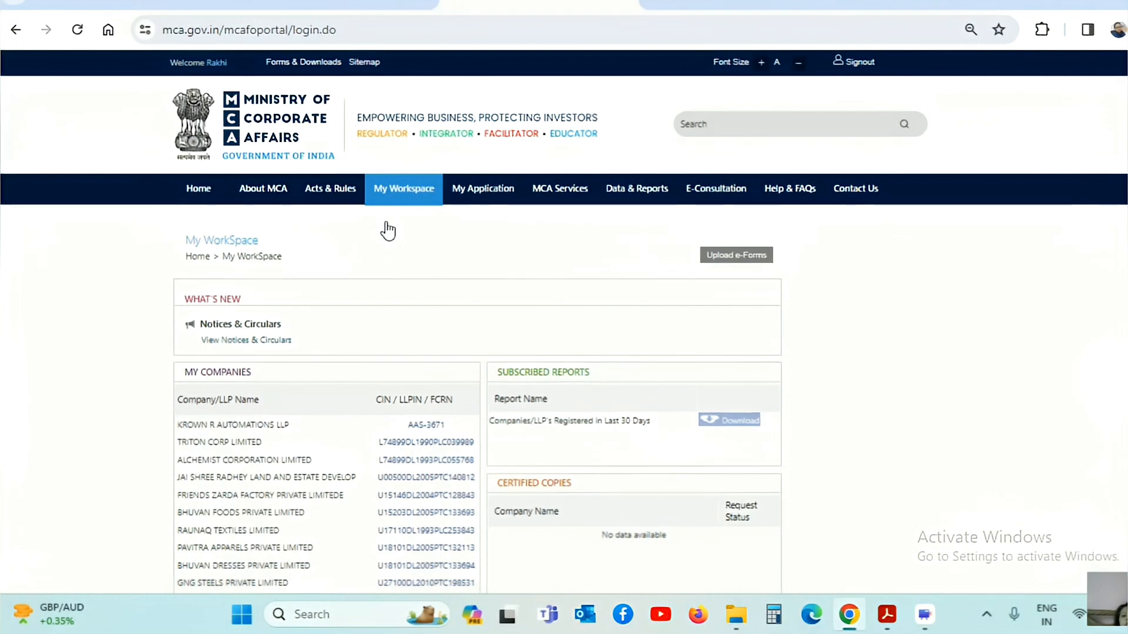
# Show the MCA Services mega menu listing CSR-2 under Company Services.
pyautogui.moveTo(559, 191)
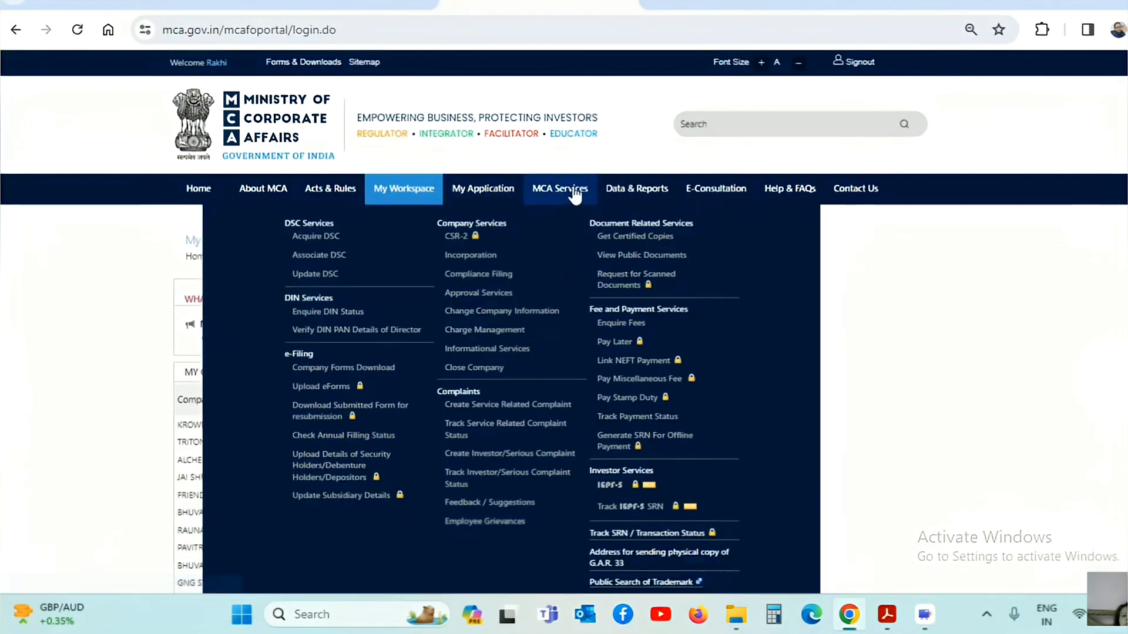
# Start a new CSR-2 application and put the cursor in the blank CIN field.
pyautogui.click(462, 236)
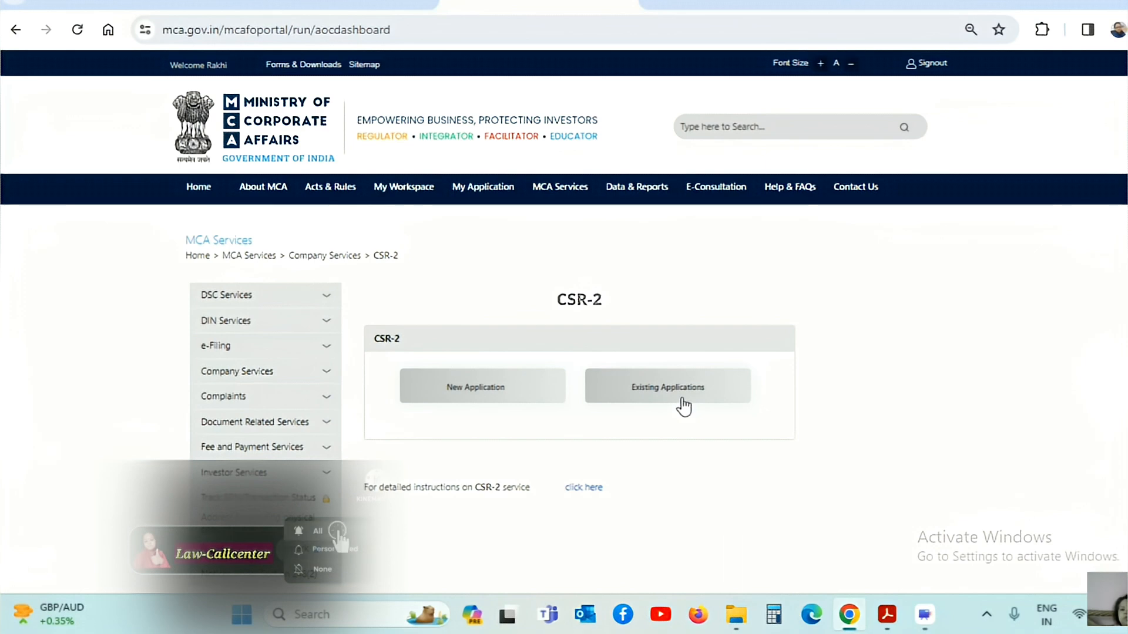
pyautogui.click(467, 401)
pyautogui.click(746, 390)
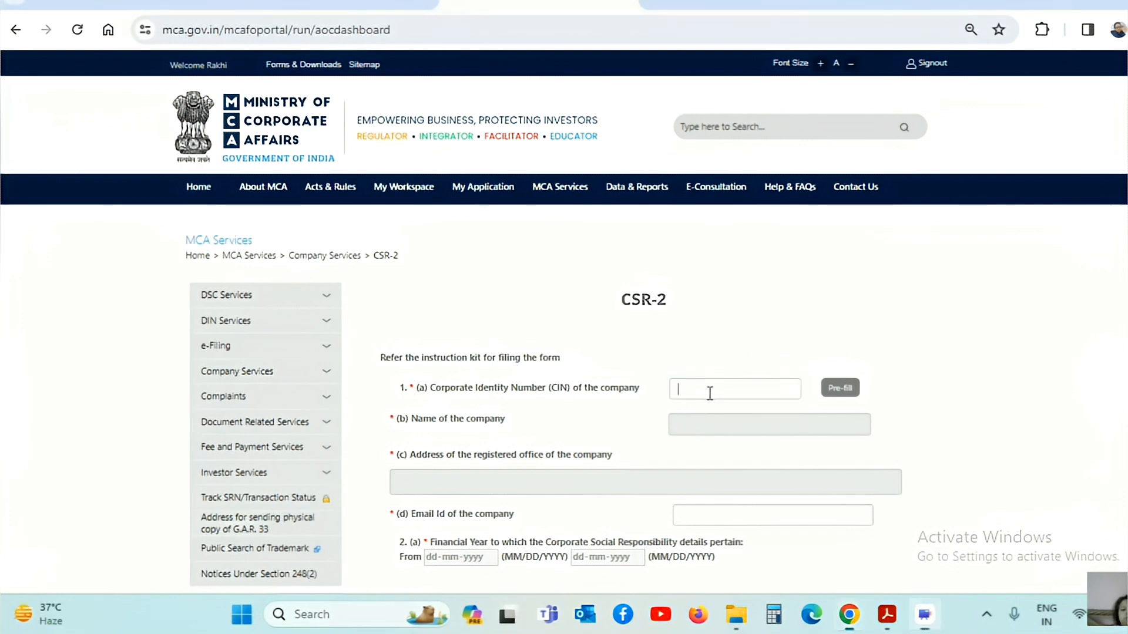
# Paste the company's CIN and pre-fill the company details.
pyautogui.click(710, 390)
pyautogui.click(840, 388)
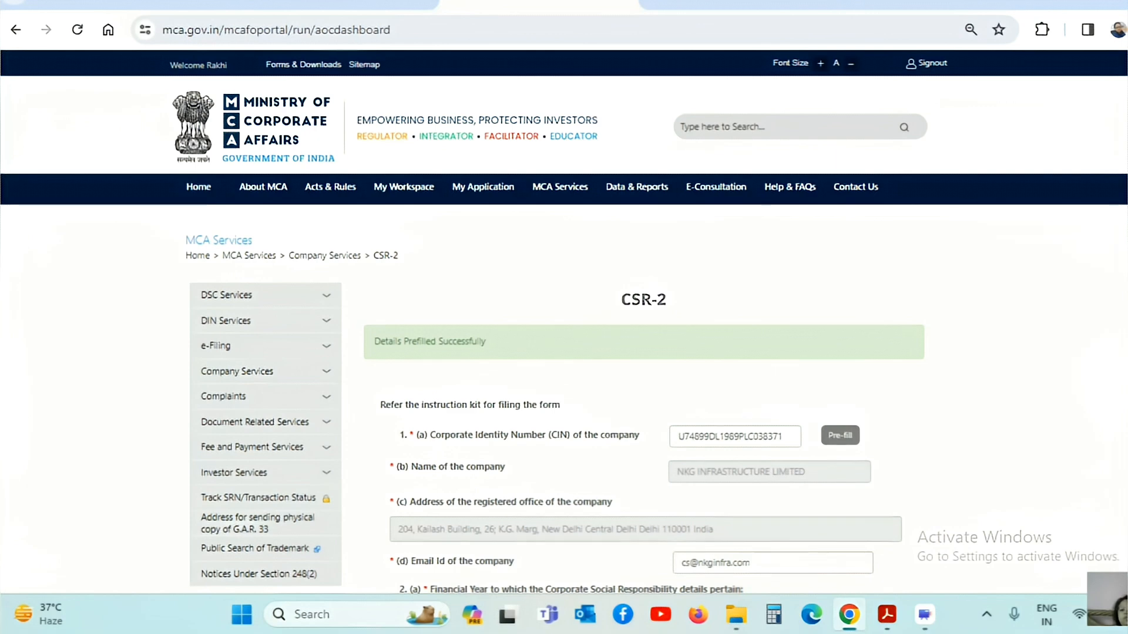
pyautogui.scroll(-6, 563, 322)
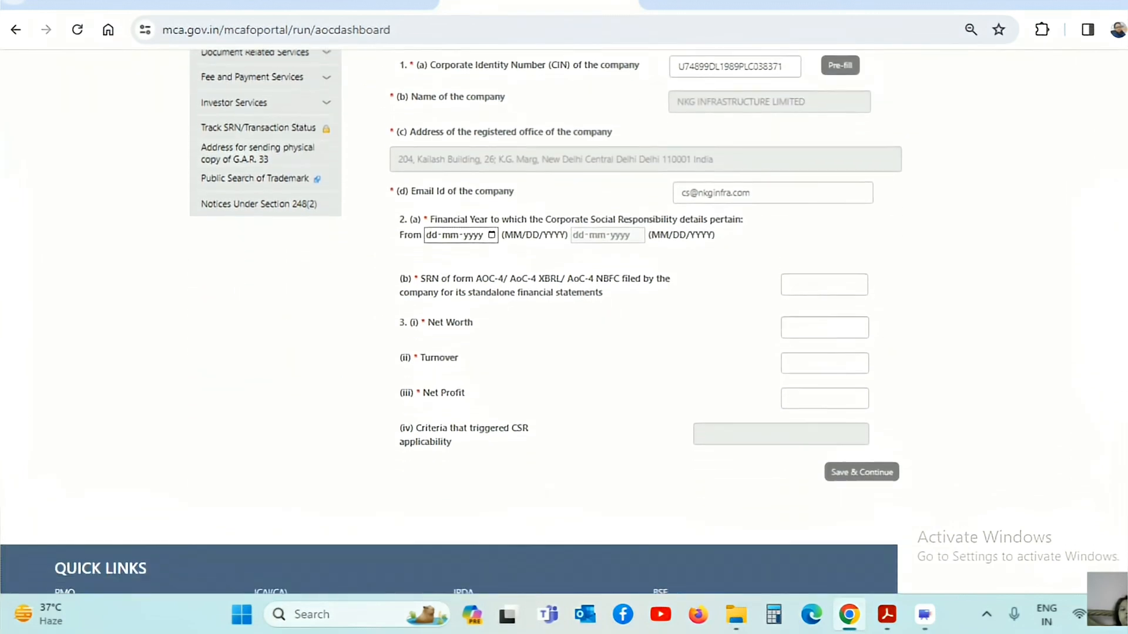
pyautogui.scroll(-2, 564, 322)
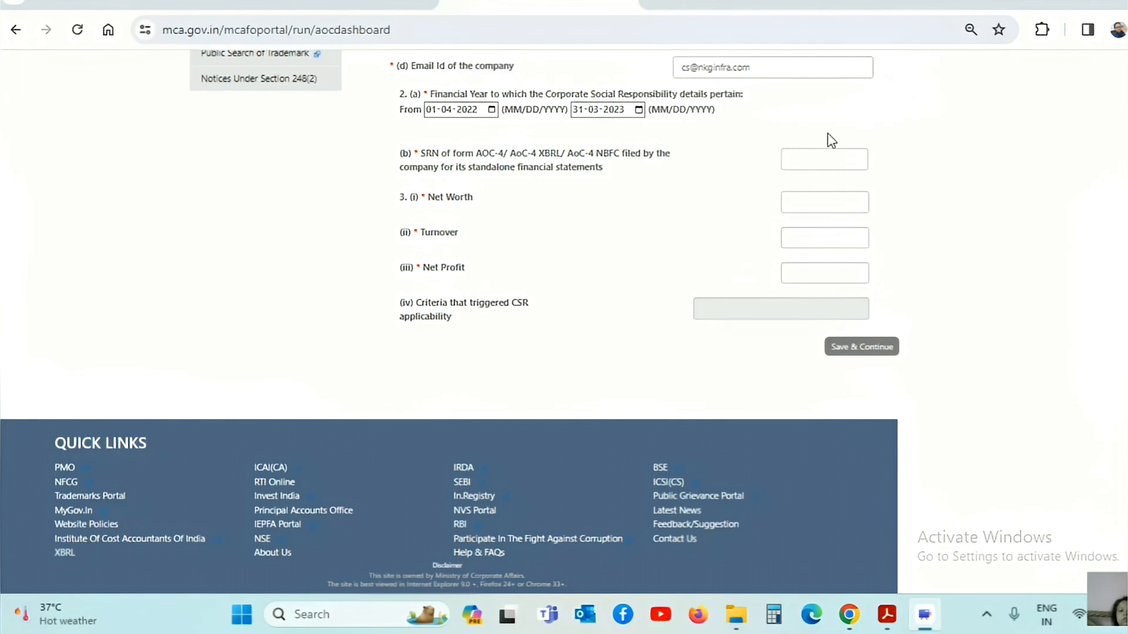
# Enter the AOC-4 SRN for FY 01-04-2022 to 31-03-2023, then fill Net Worth, Turnover and Net Profit.
pyautogui.click(827, 157)
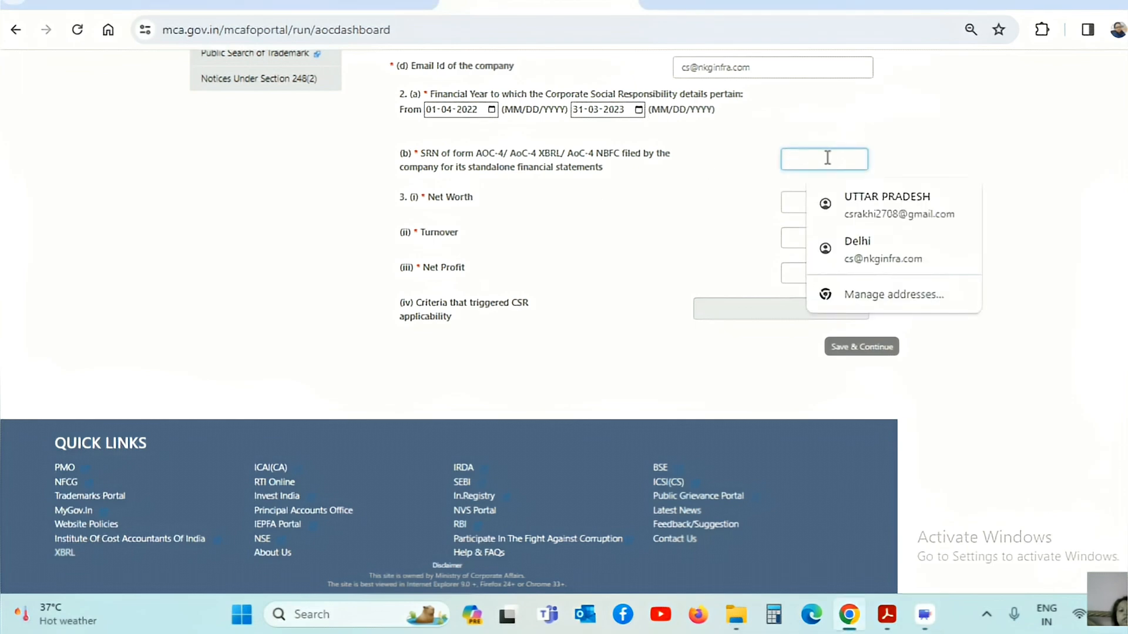
pyautogui.click(541, 580)
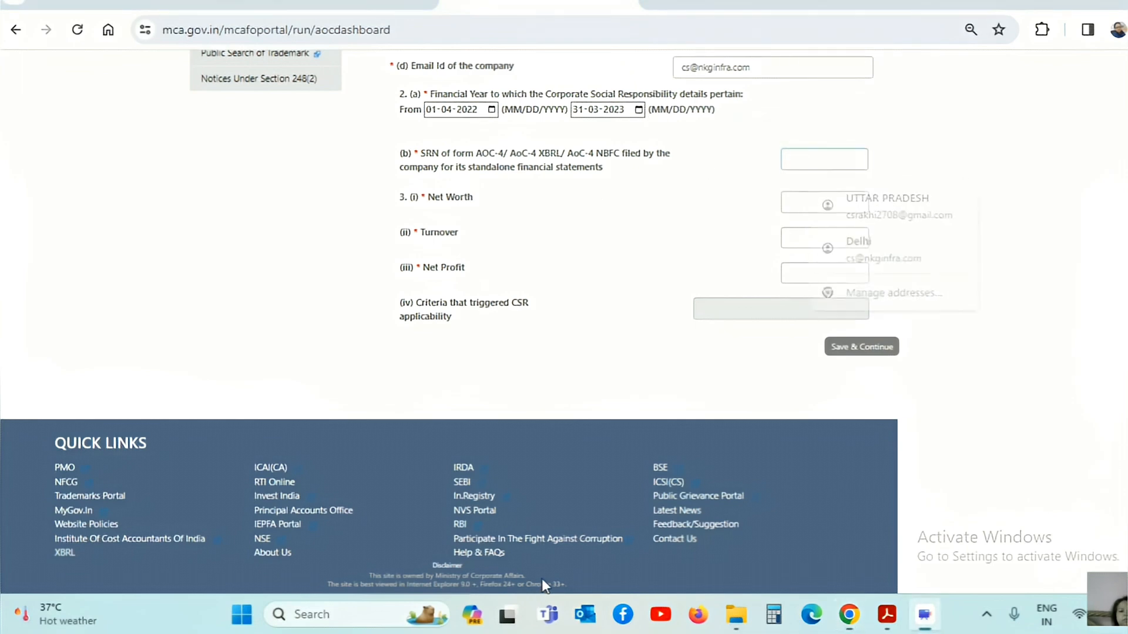
pyautogui.click(805, 156)
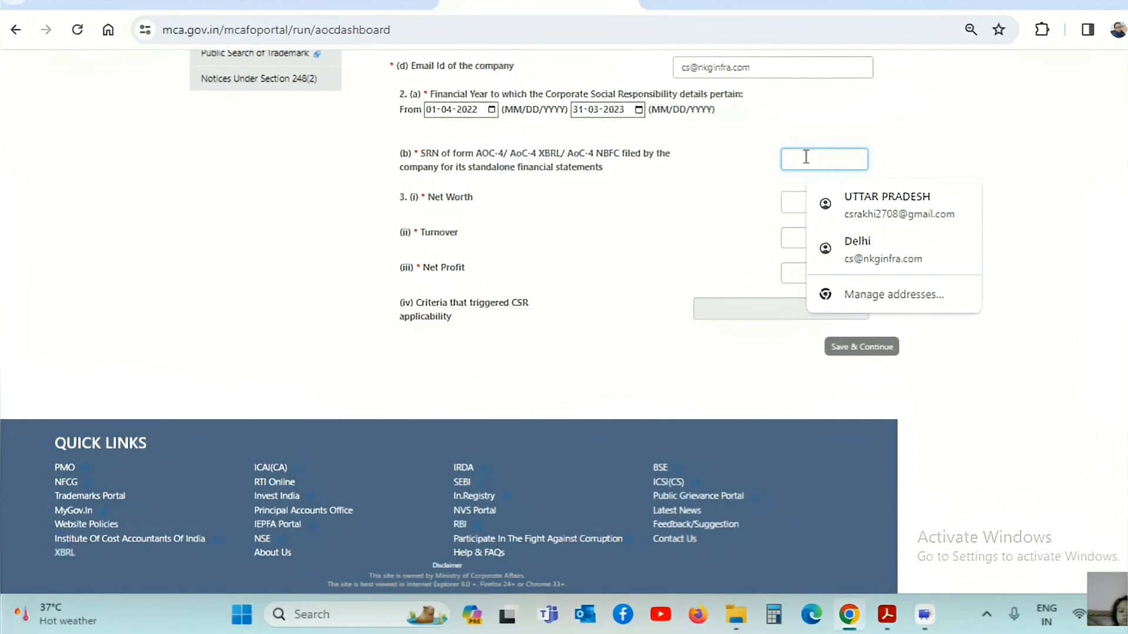
pyautogui.click(1035, 132)
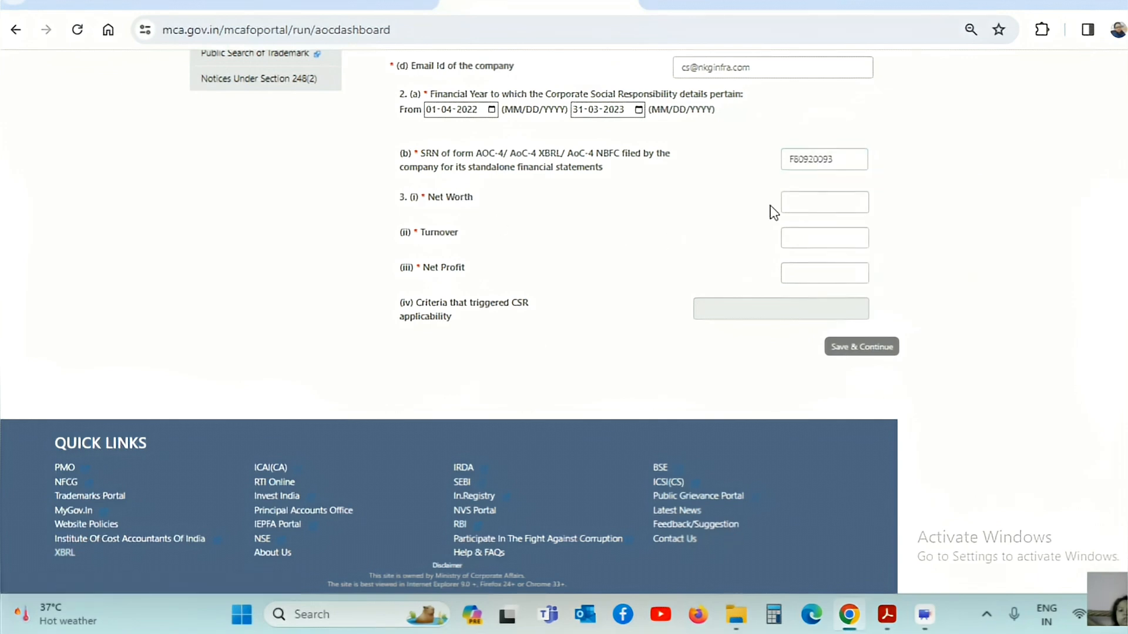
pyautogui.click(802, 200)
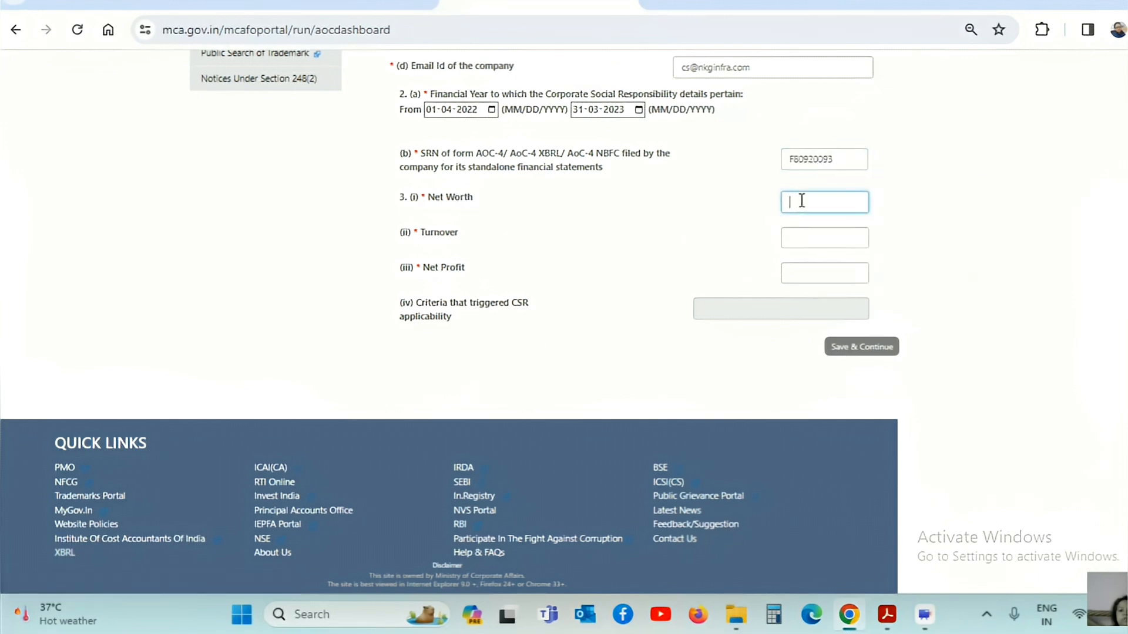
pyautogui.click(803, 237)
pyautogui.click(802, 271)
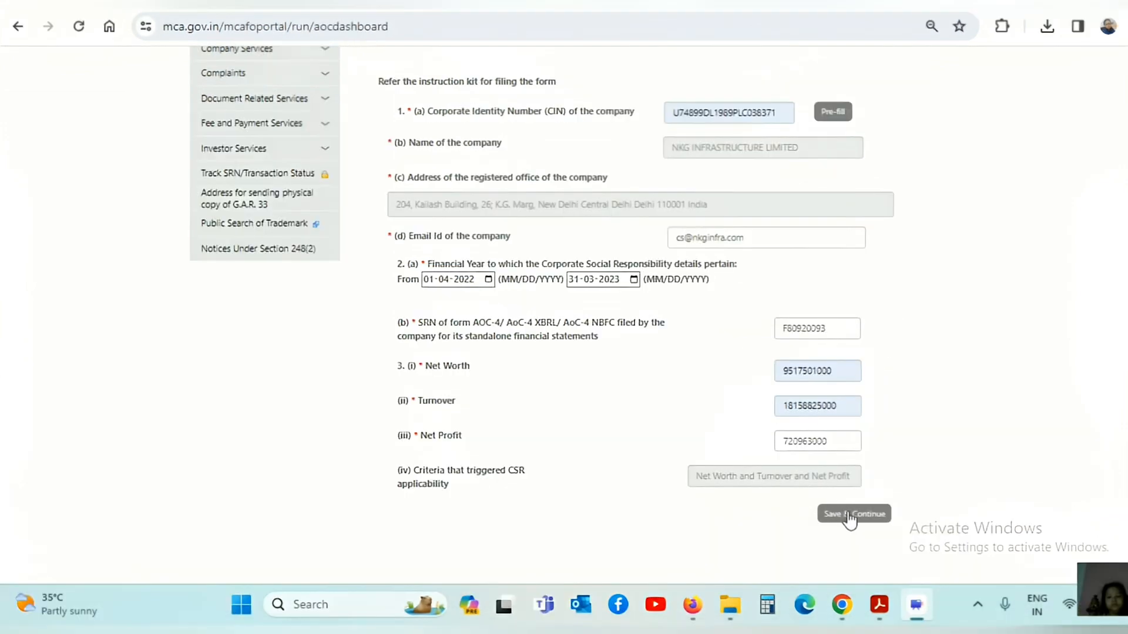
# Save the first page and answer Yes that a CSR Committee is constituted.
pyautogui.click(851, 516)
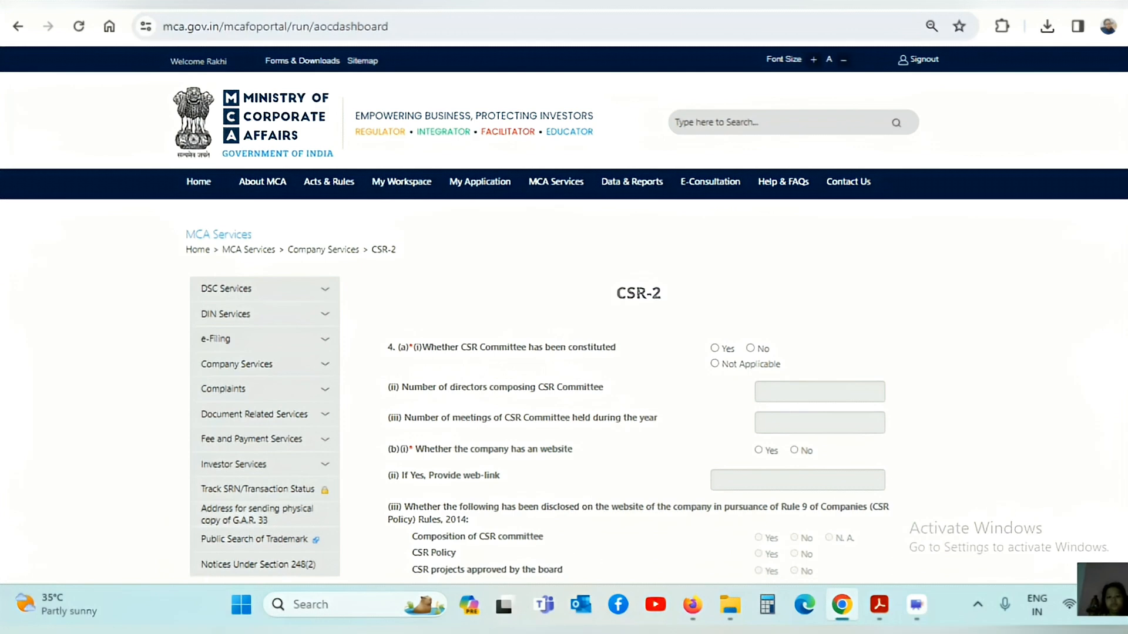
pyautogui.scroll(-3, 564, 318)
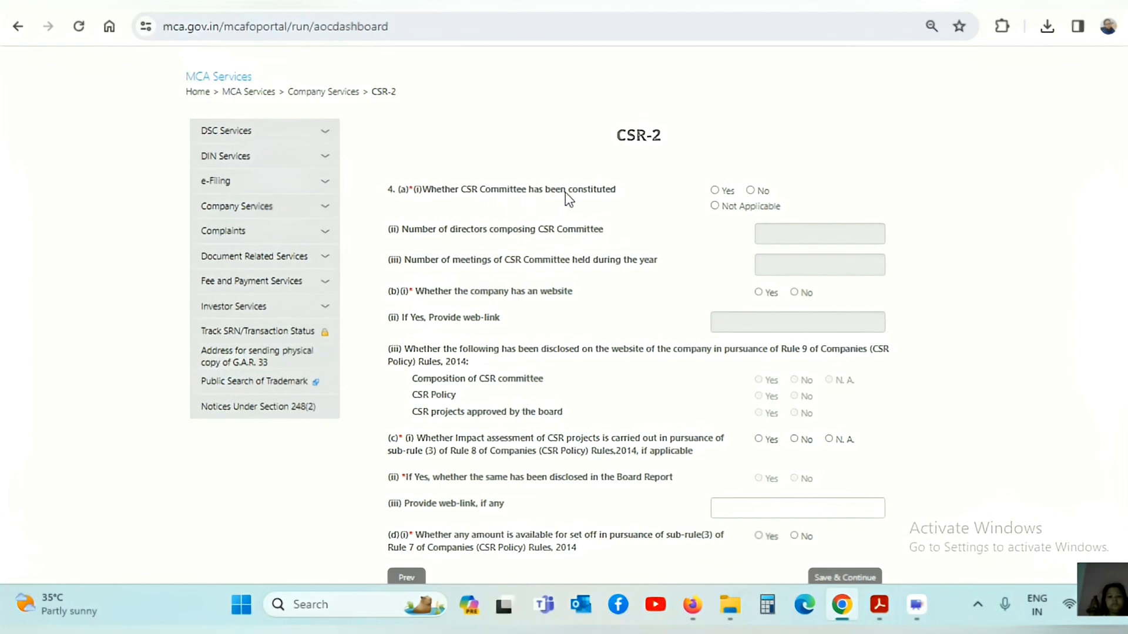
pyautogui.click(714, 190)
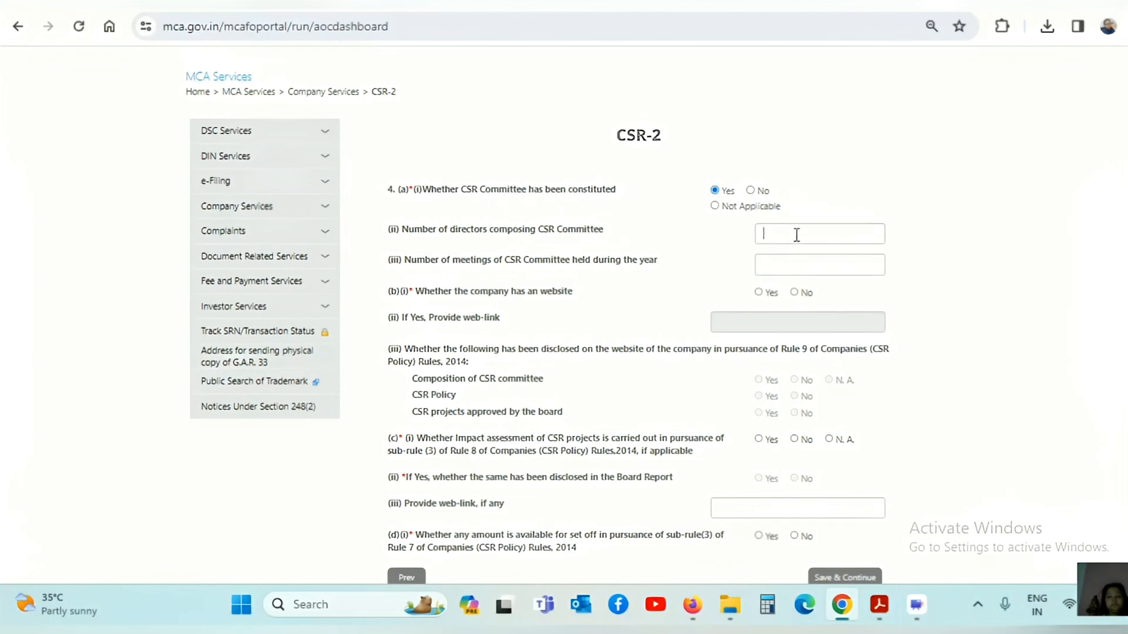
pyautogui.click(790, 265)
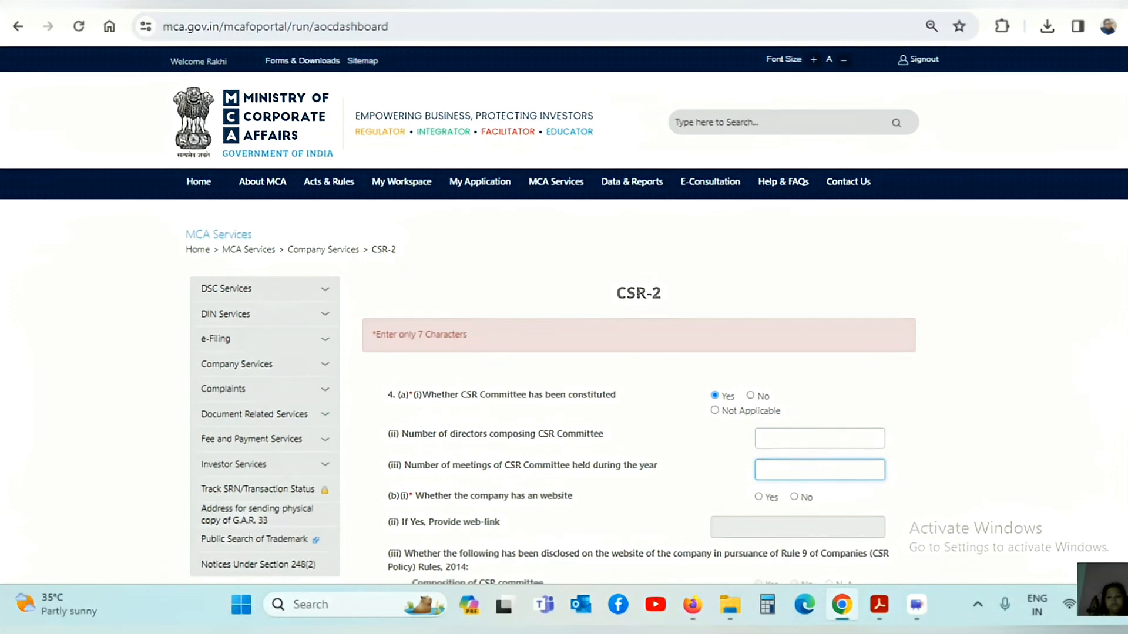
pyautogui.scroll(-4, 563, 317)
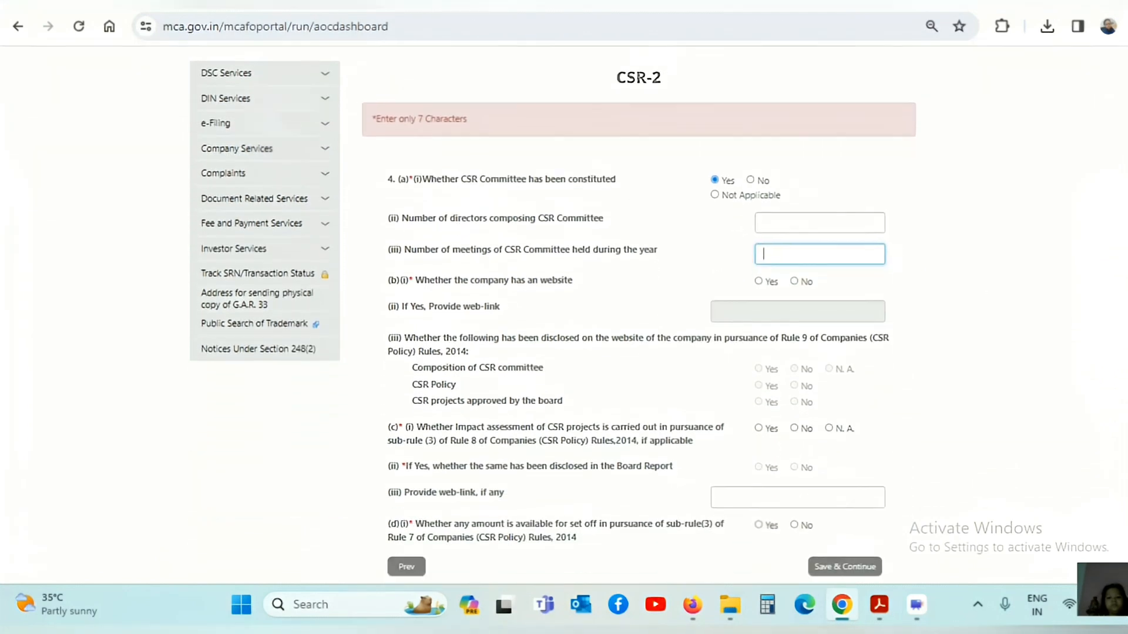
pyautogui.scroll(4, 684, 405)
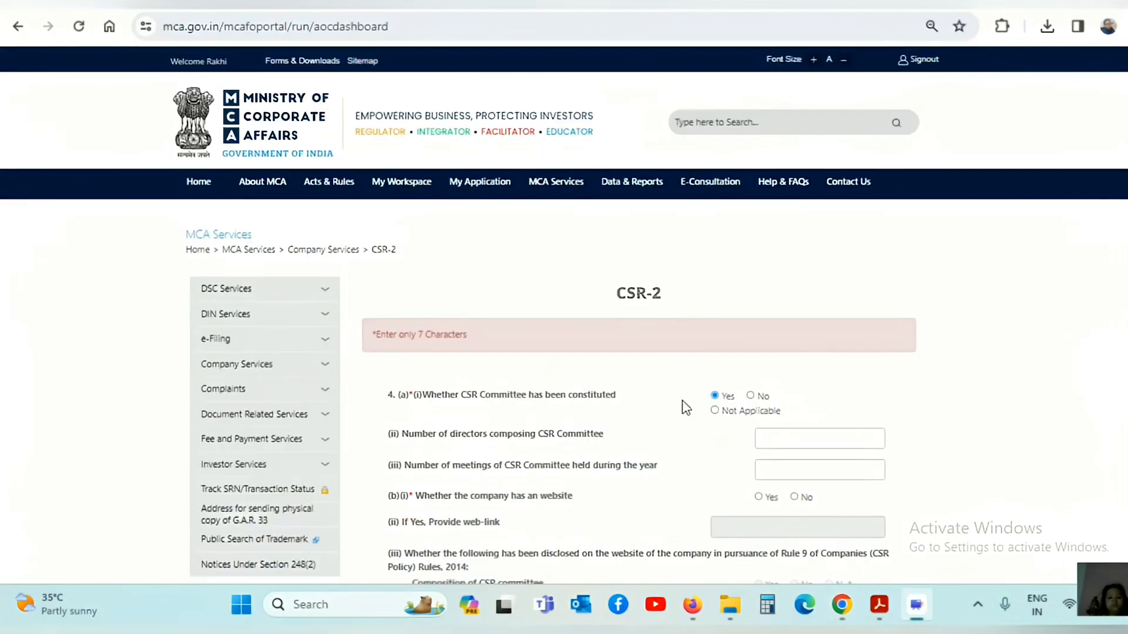
# Enter 3 committee directors and 3 meetings held.
pyautogui.click(777, 439)
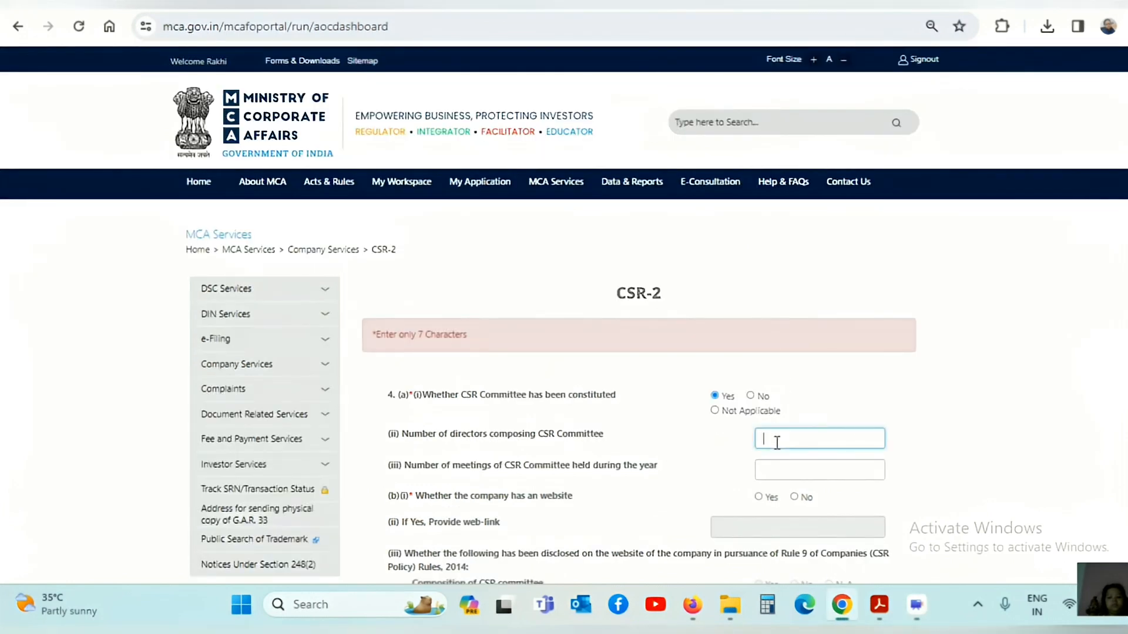
pyautogui.write('3')
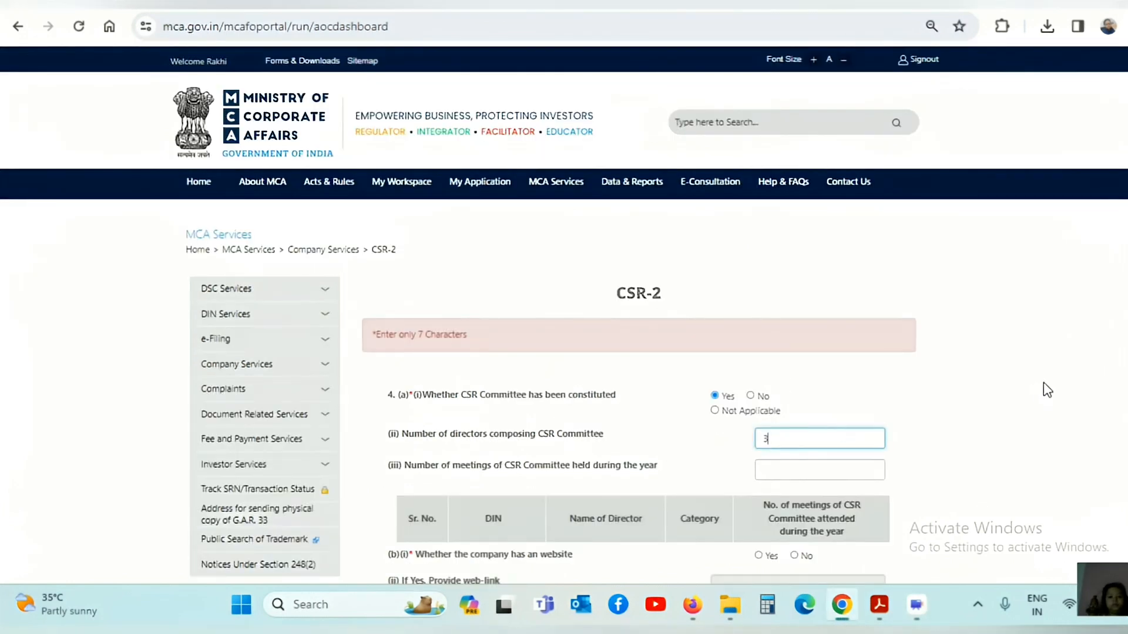
pyautogui.click(1054, 381)
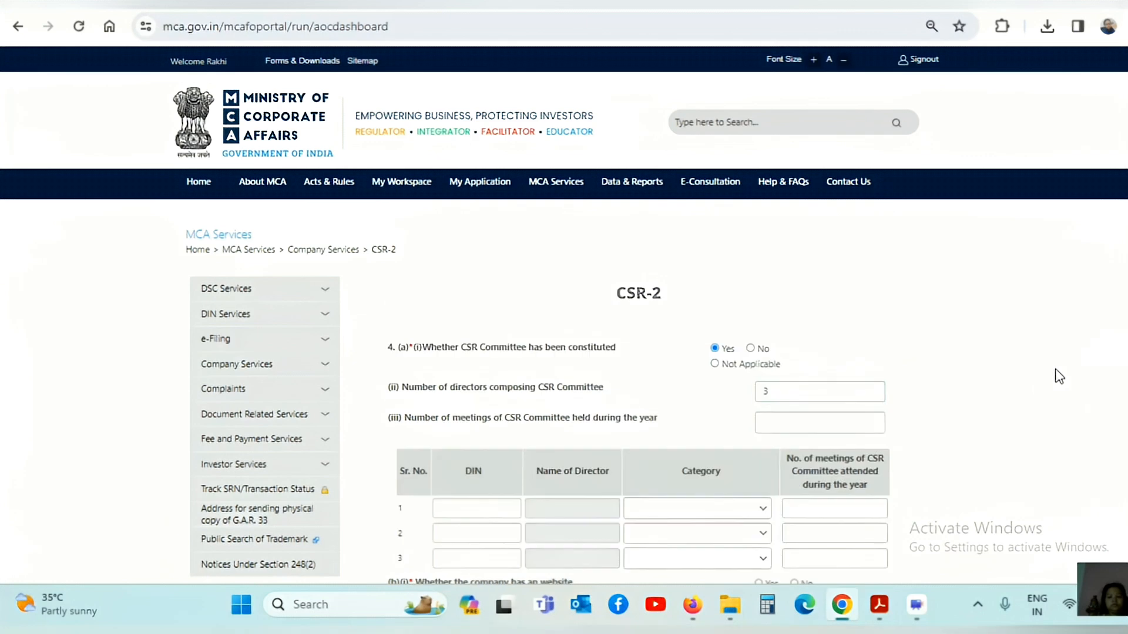
pyautogui.scroll(-2, 563, 318)
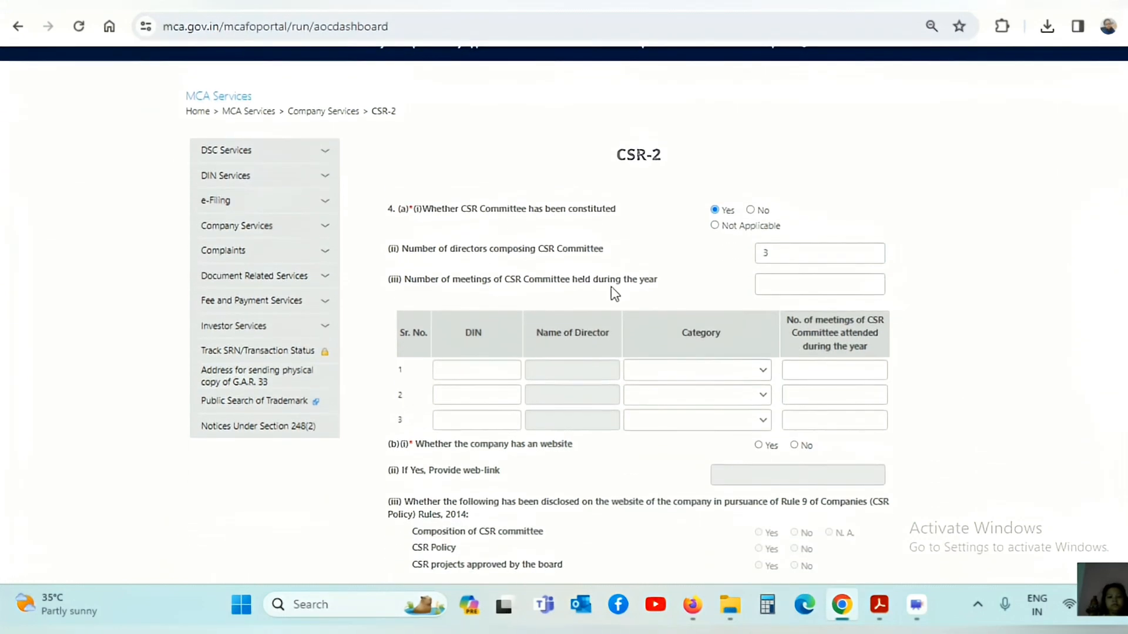
pyautogui.click(794, 291)
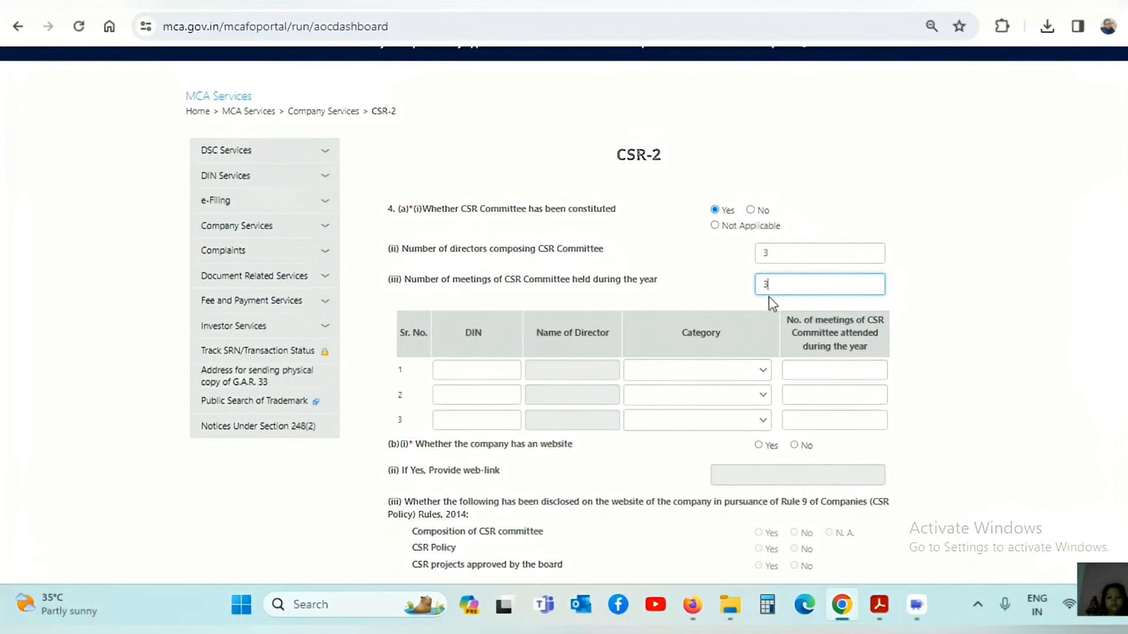
pyautogui.click(931, 301)
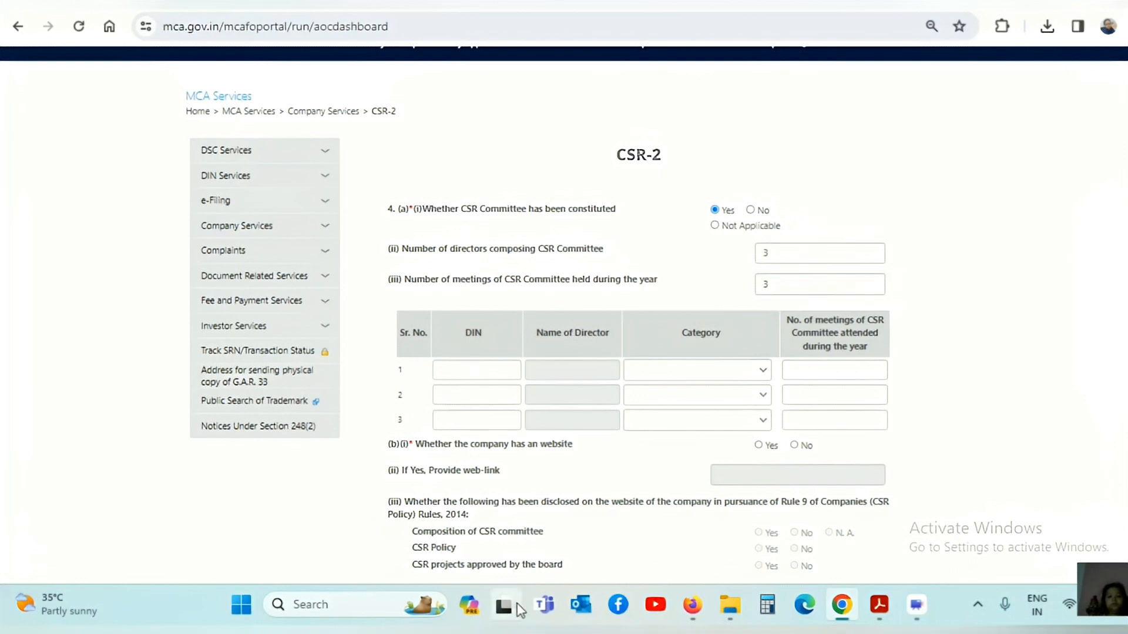
pyautogui.click(836, 610)
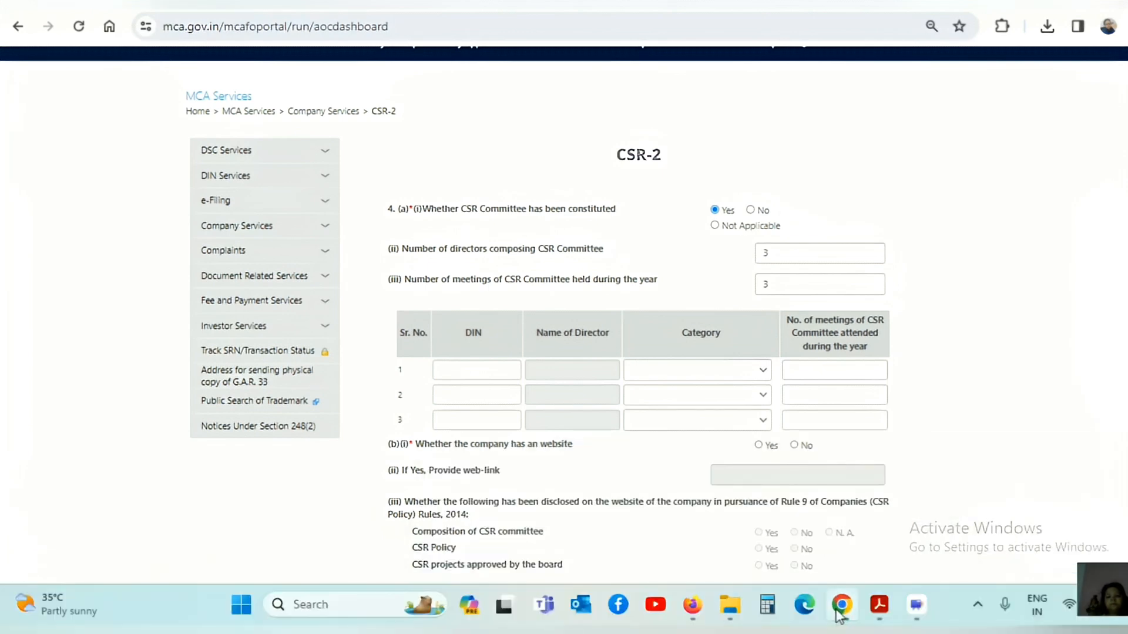
# In Acrobat, highlight the CSR Committee row in the MGT-7 Committee Meetings table.
pyautogui.moveTo(880, 611)
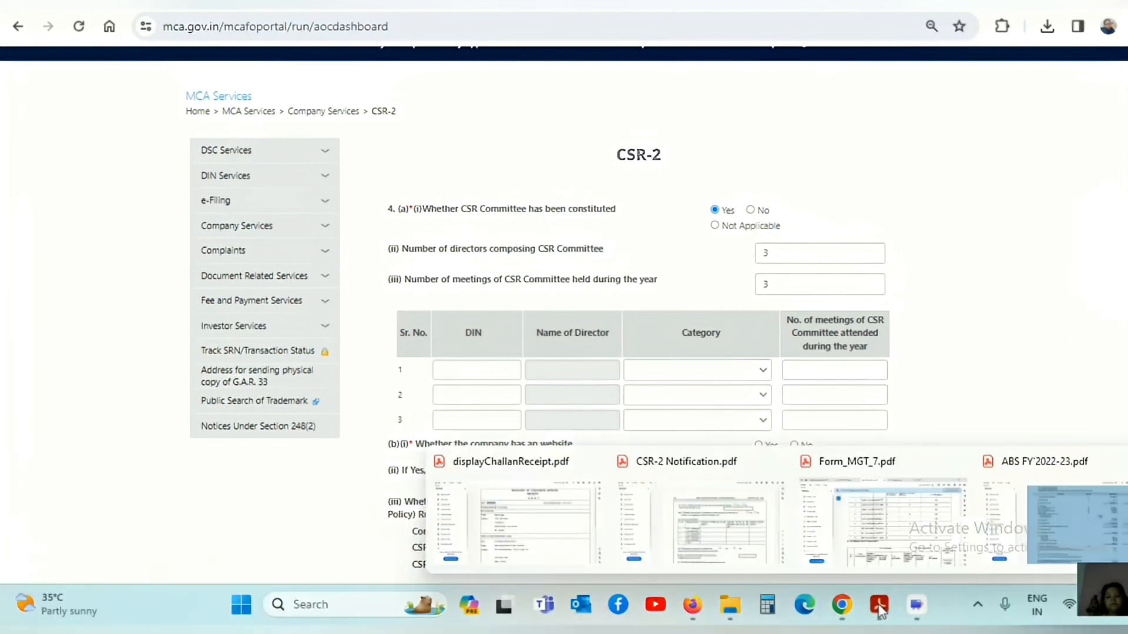
pyautogui.click(881, 538)
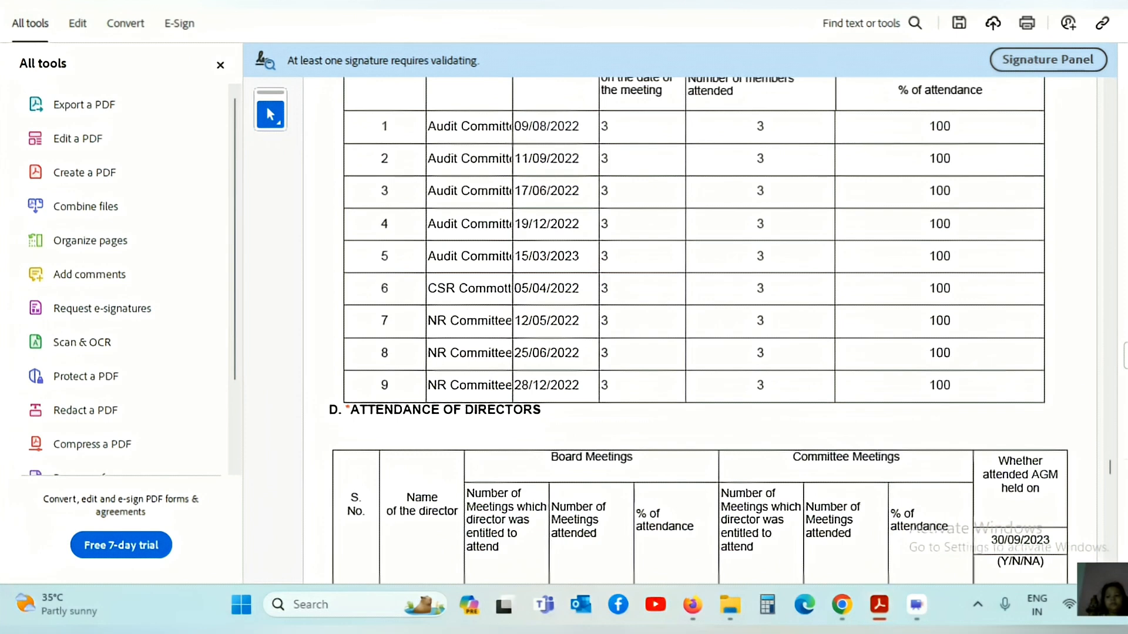
pyautogui.scroll(2, 1111, 470)
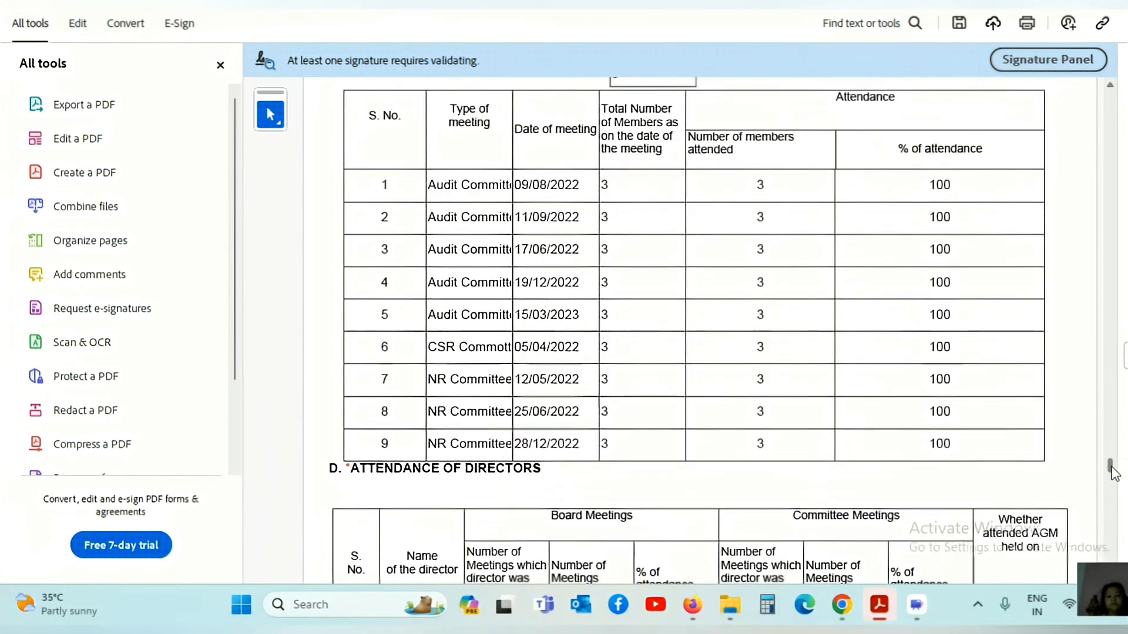
pyautogui.scroll(2, 1113, 472)
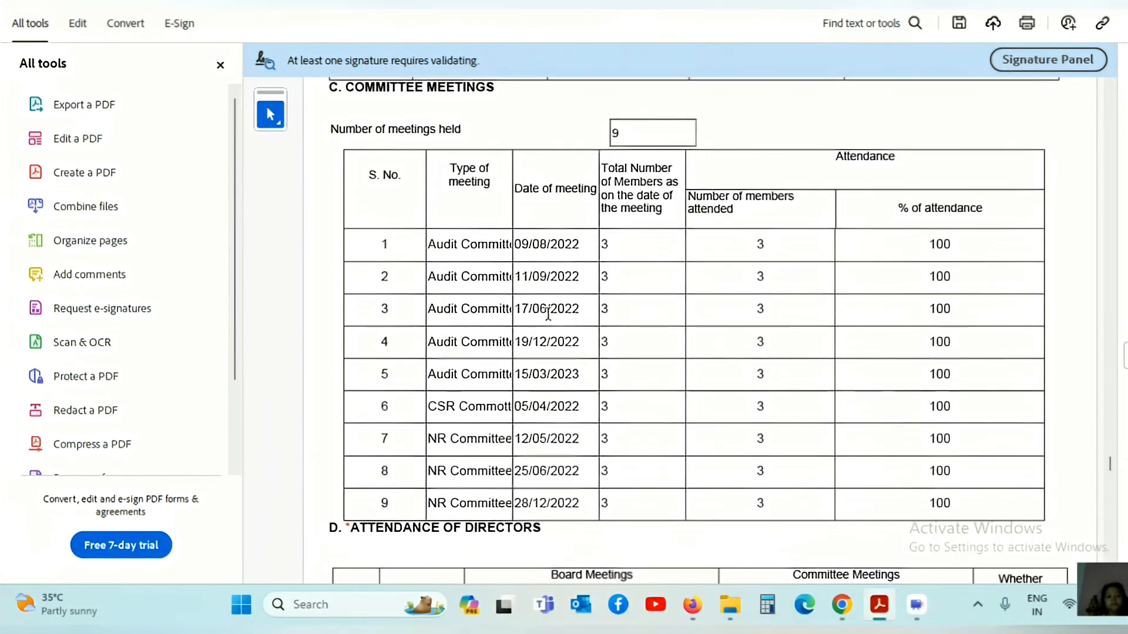
pyautogui.moveTo(429, 406); pyautogui.dragTo(530, 406)
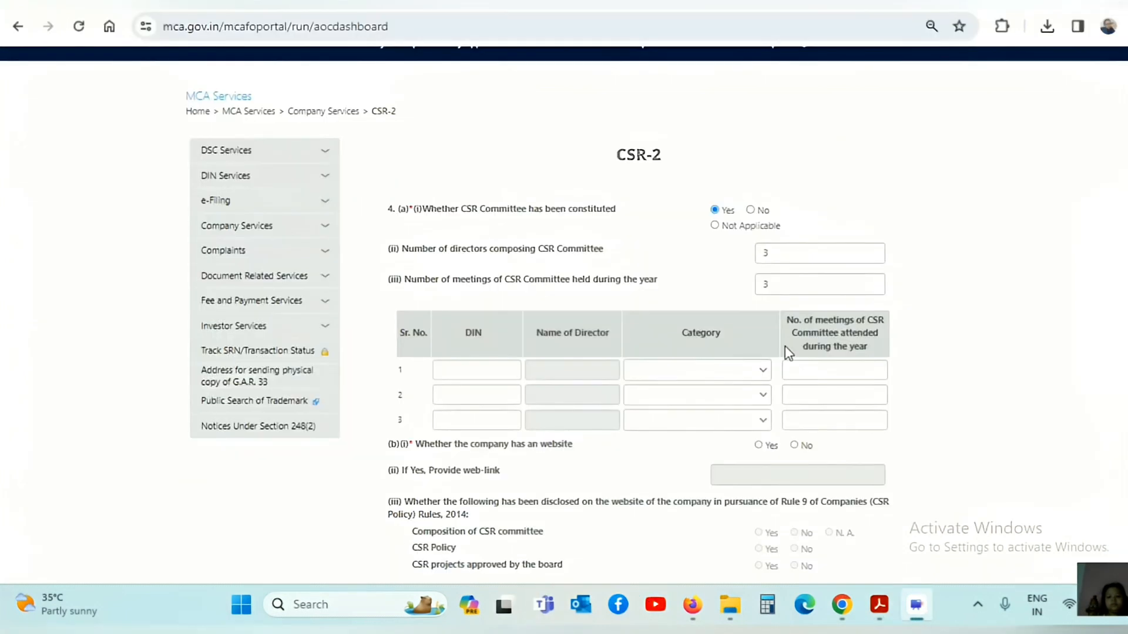
# Set meetings held to 1 and add director 2 by DIN as Independent Director attending 1 meeting.
pyautogui.click(792, 288)
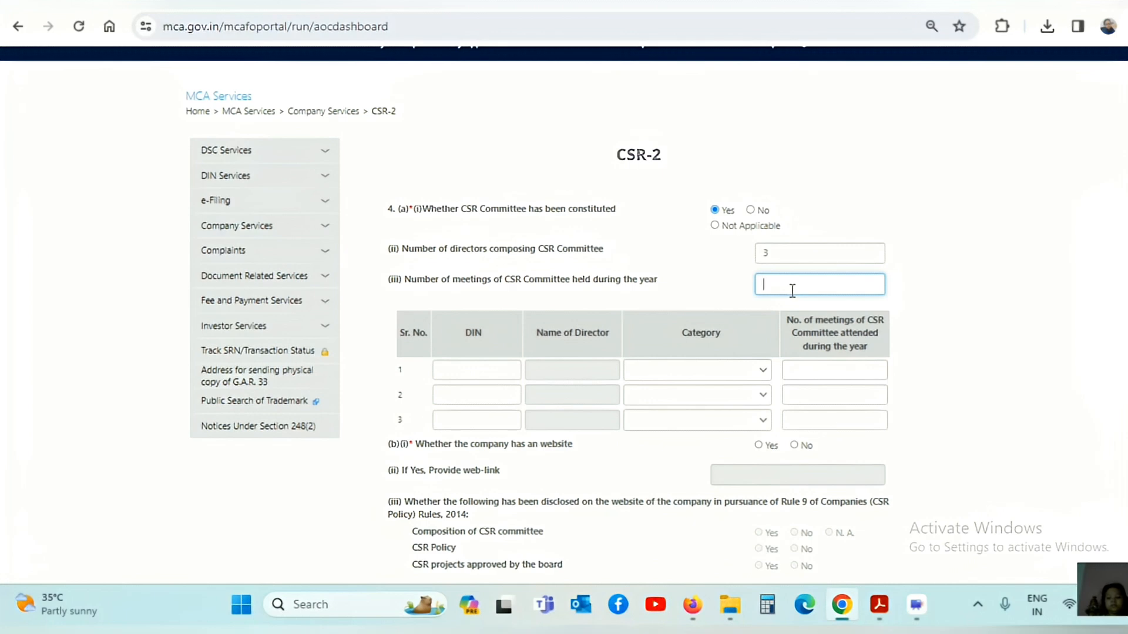
pyautogui.write('1')
pyautogui.click(957, 312)
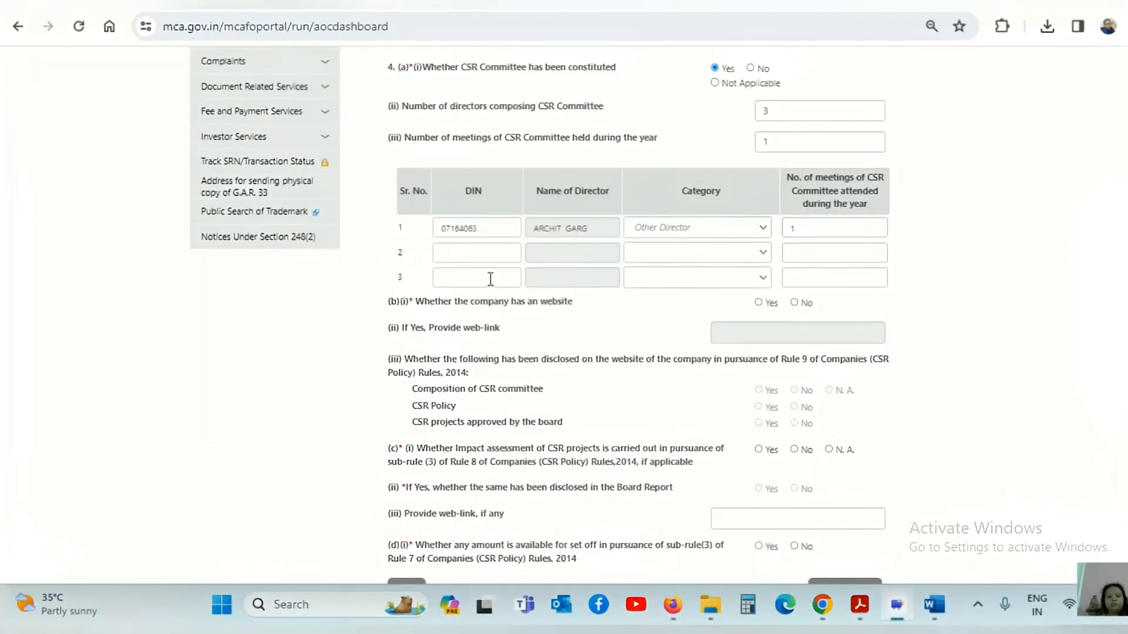
pyautogui.click(453, 257)
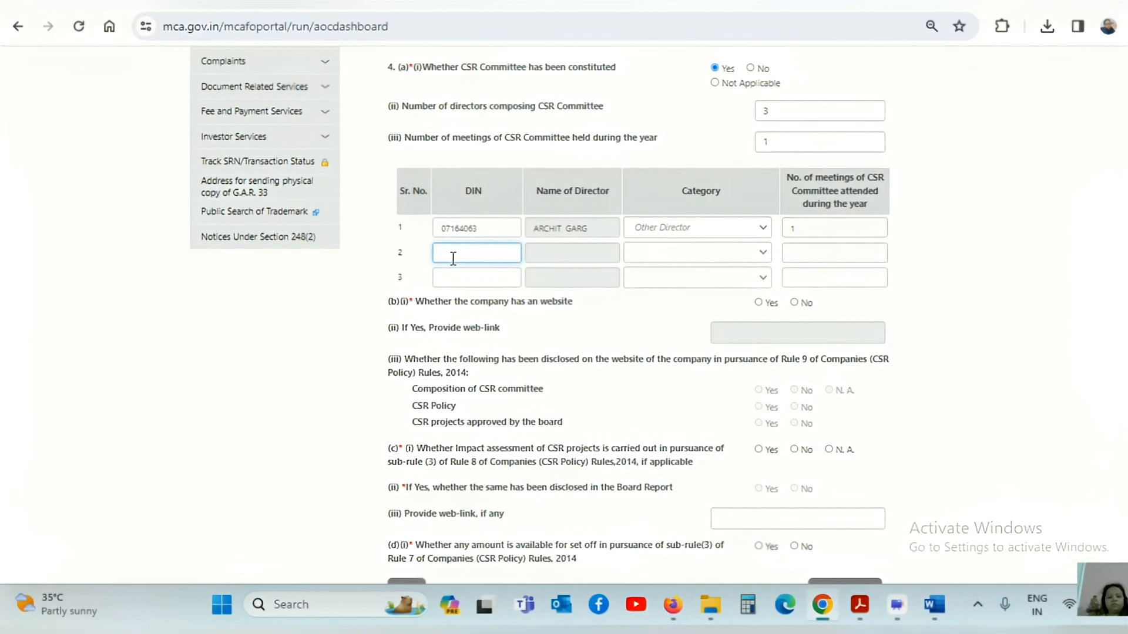
pyautogui.click(636, 306)
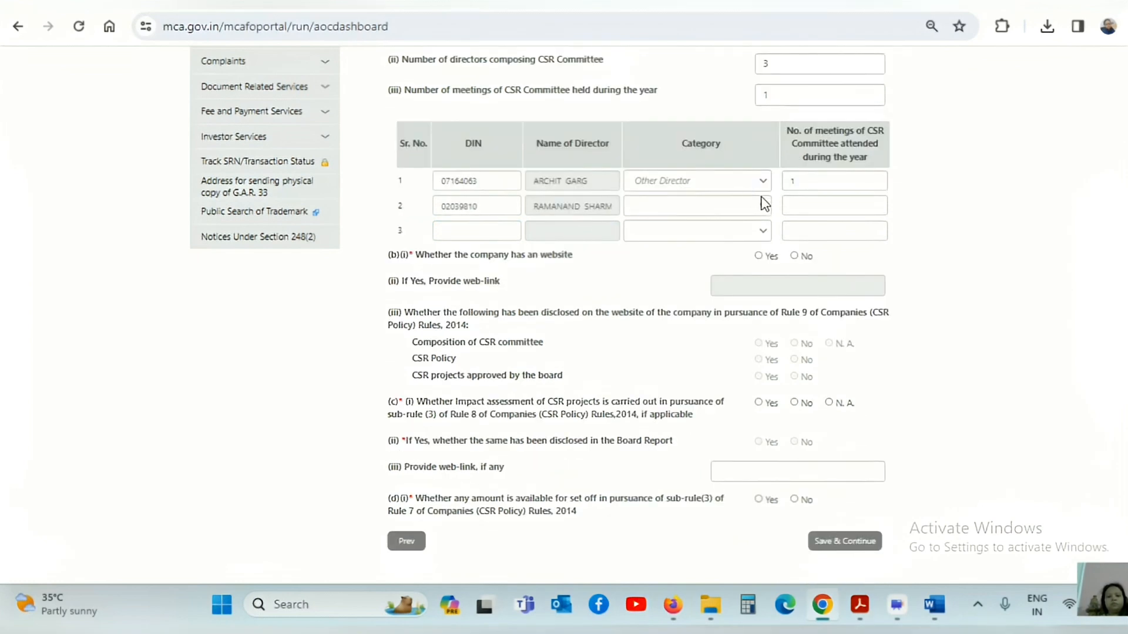
pyautogui.click(764, 204)
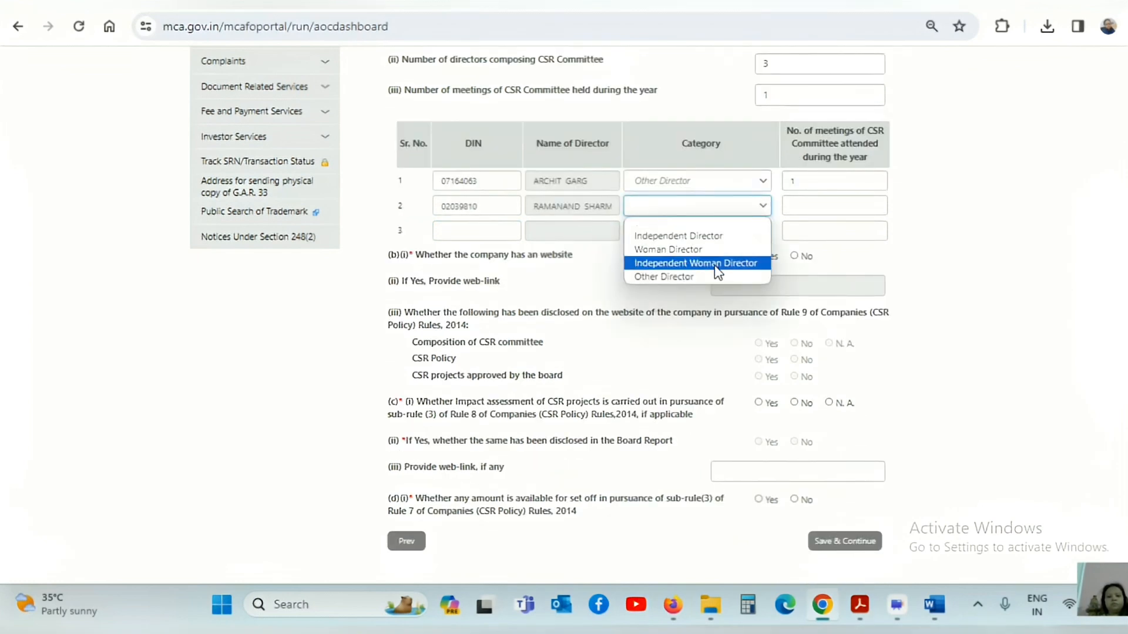
pyautogui.click(698, 236)
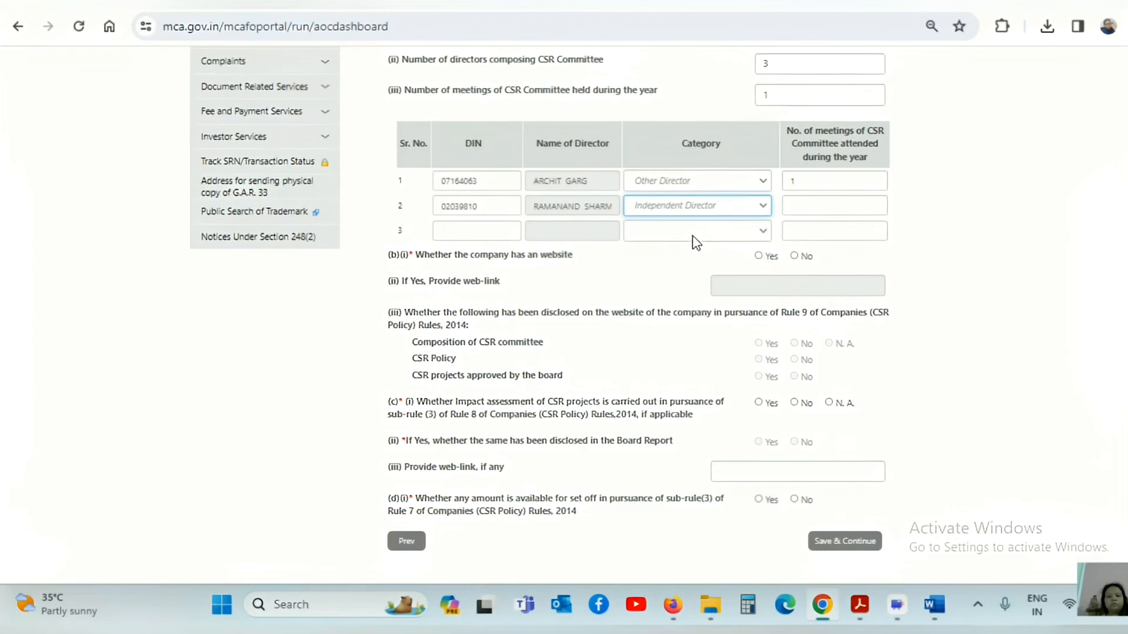
pyautogui.click(814, 204)
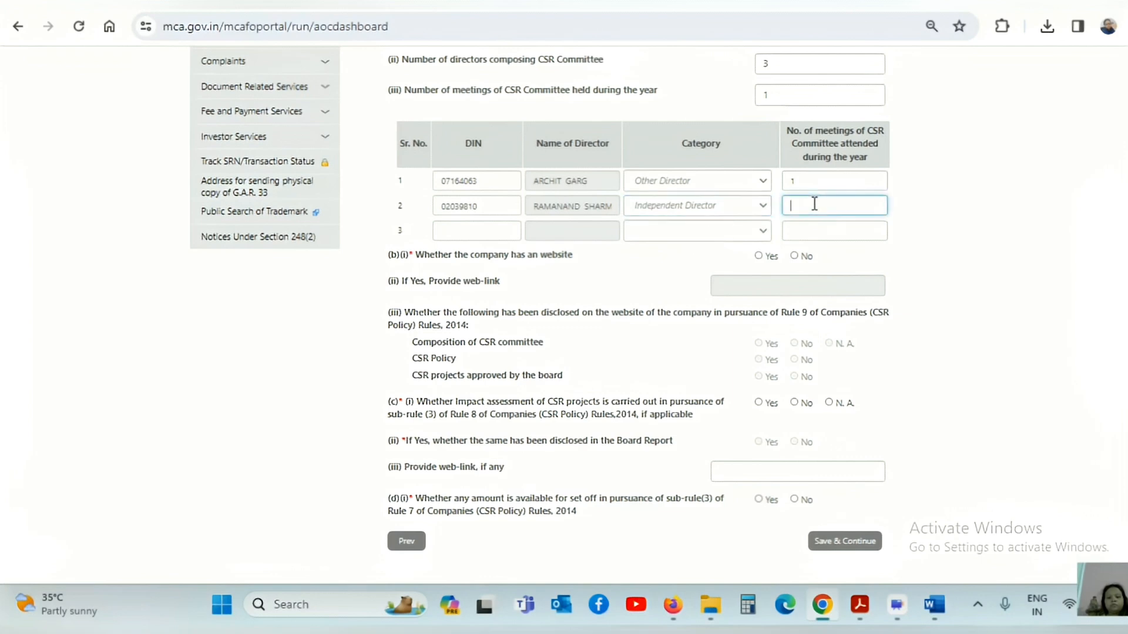
pyautogui.click(670, 262)
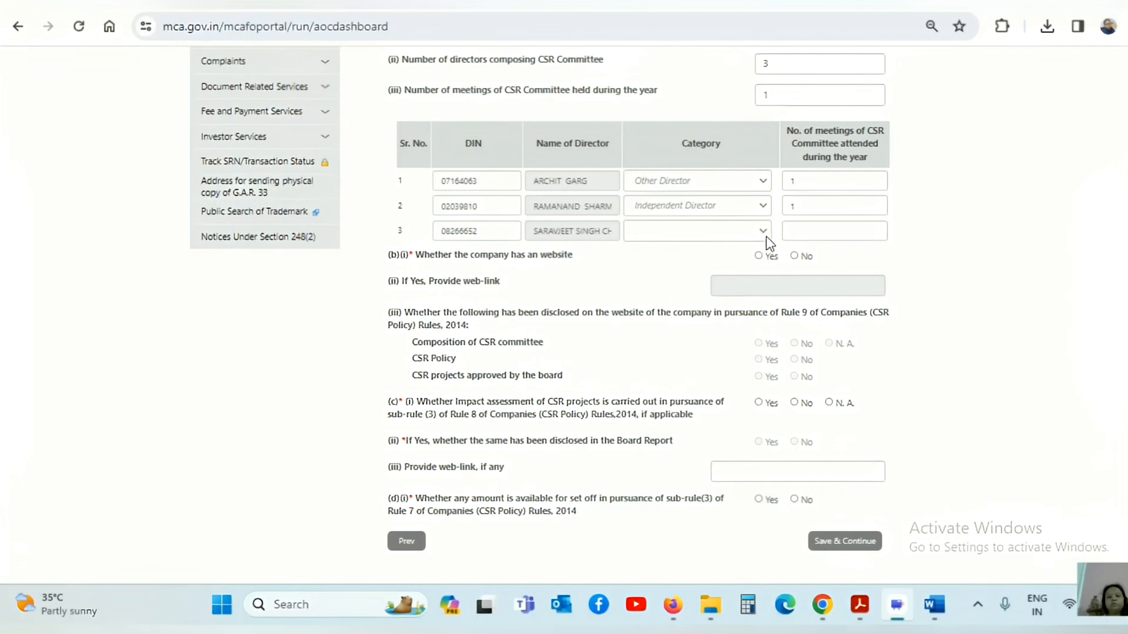
# Set director 3 as Independent Director attending 1 meeting.
pyautogui.click(765, 236)
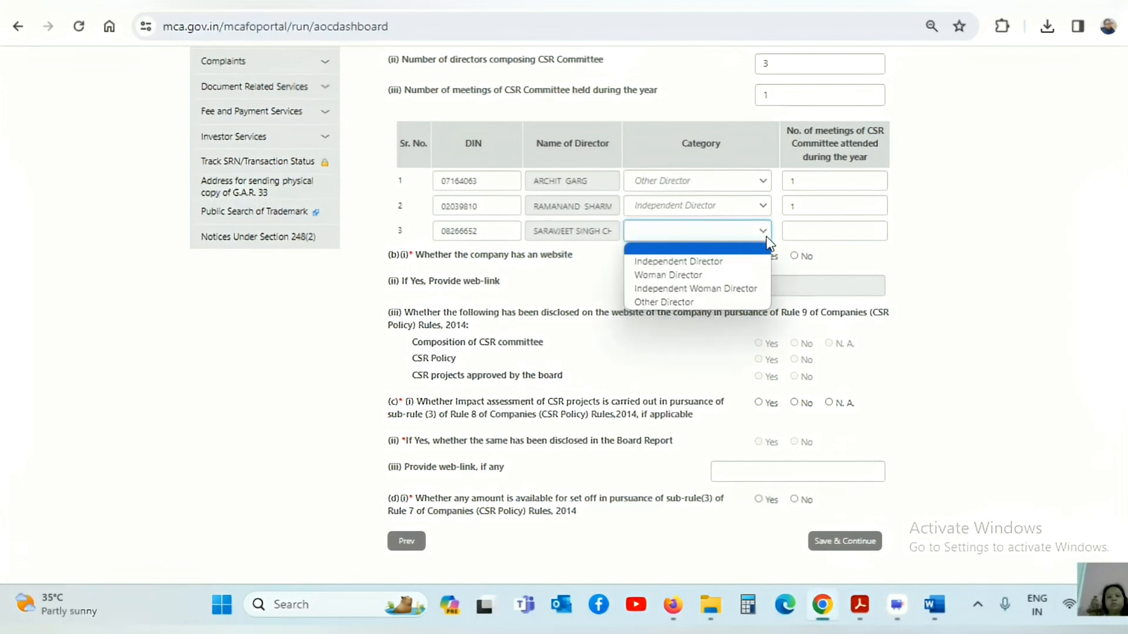
pyautogui.click(677, 261)
pyautogui.click(808, 233)
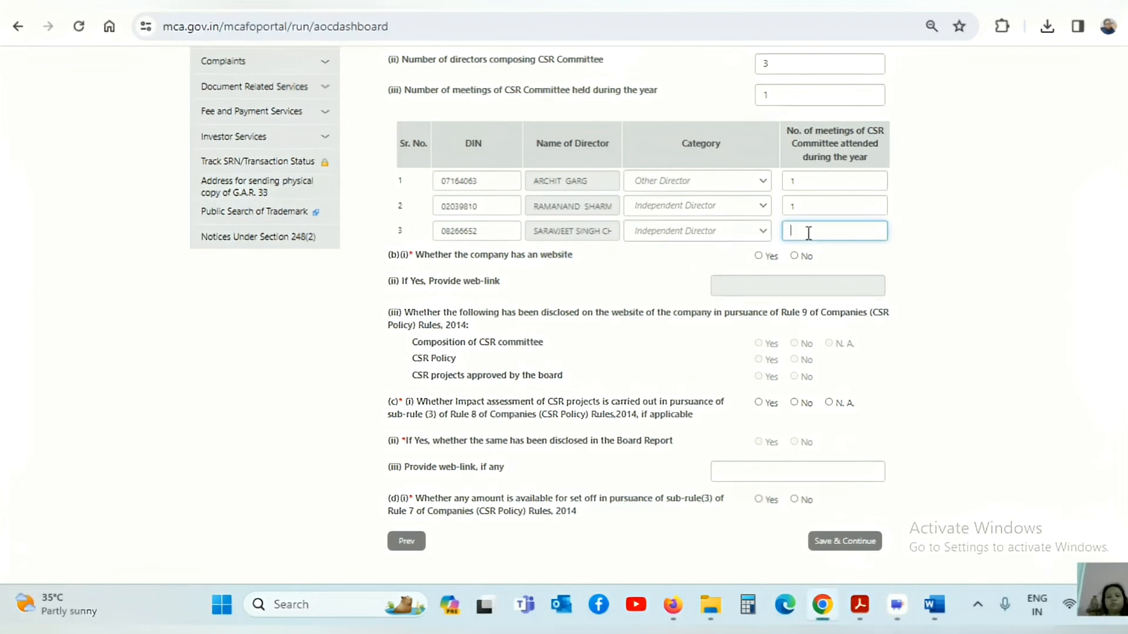
pyautogui.write('1')
pyautogui.click(992, 275)
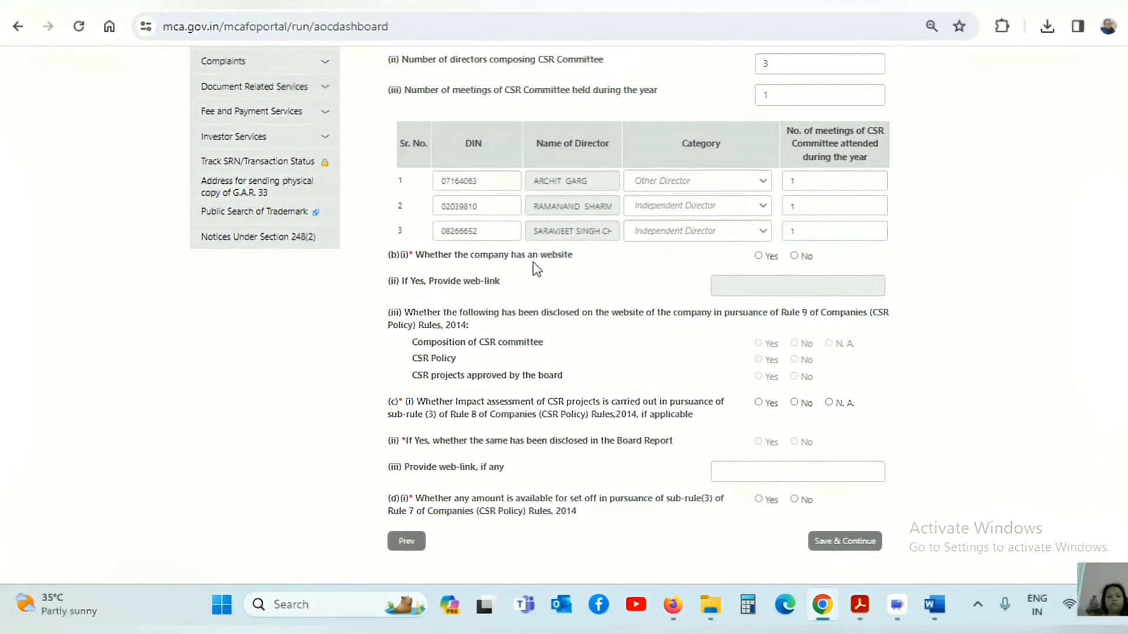
pyautogui.click(759, 256)
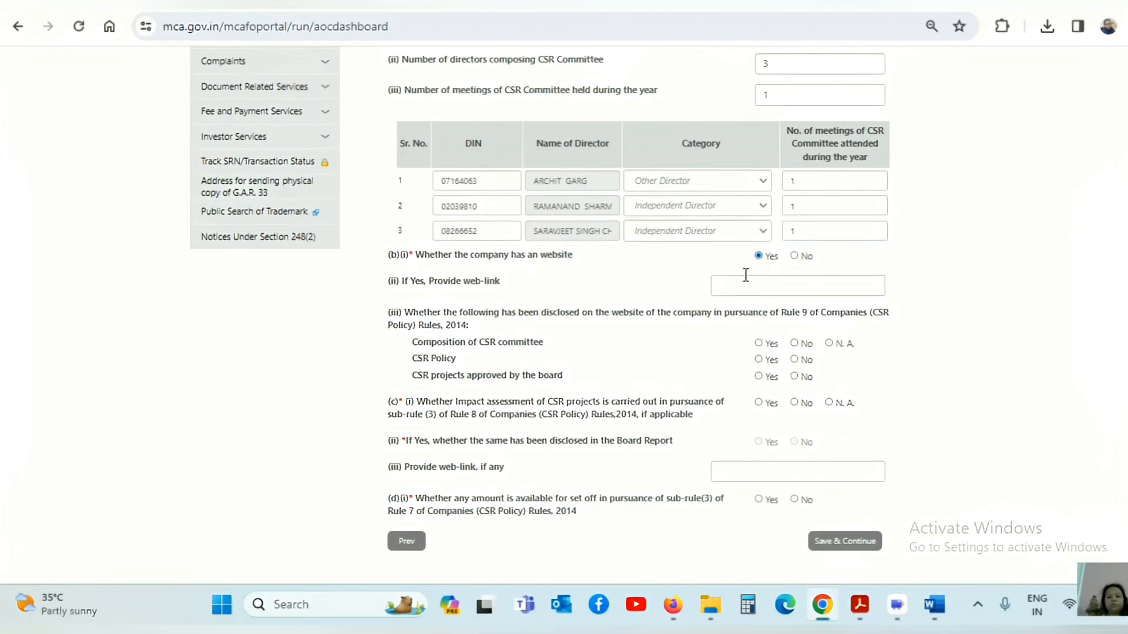
pyautogui.scroll(-2, 648, 464)
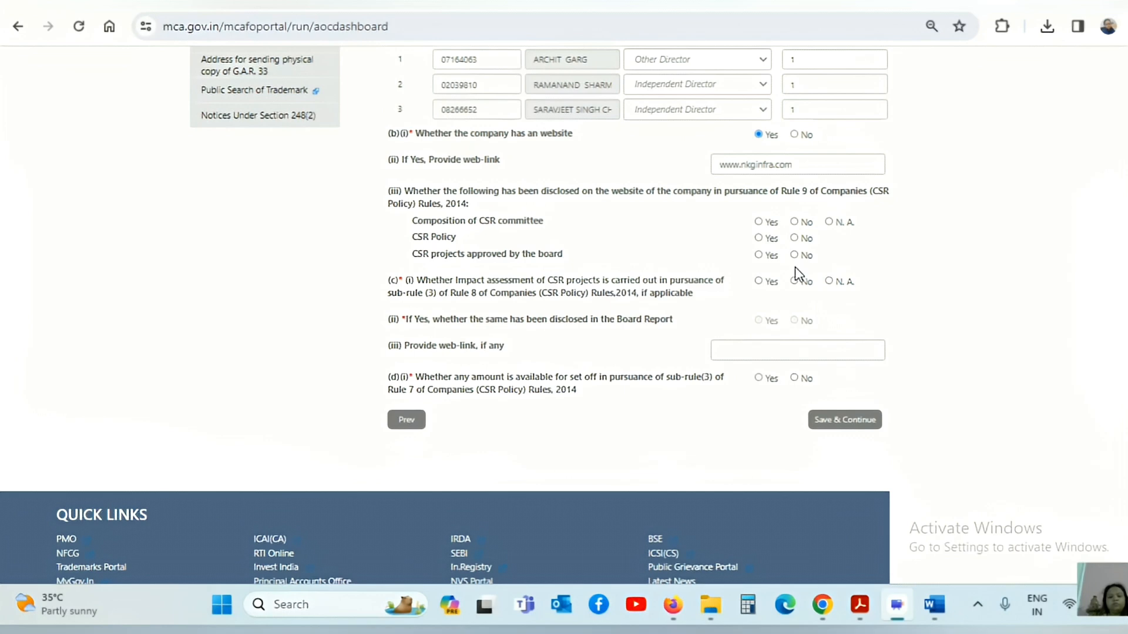
pyautogui.click(758, 237)
pyautogui.click(759, 255)
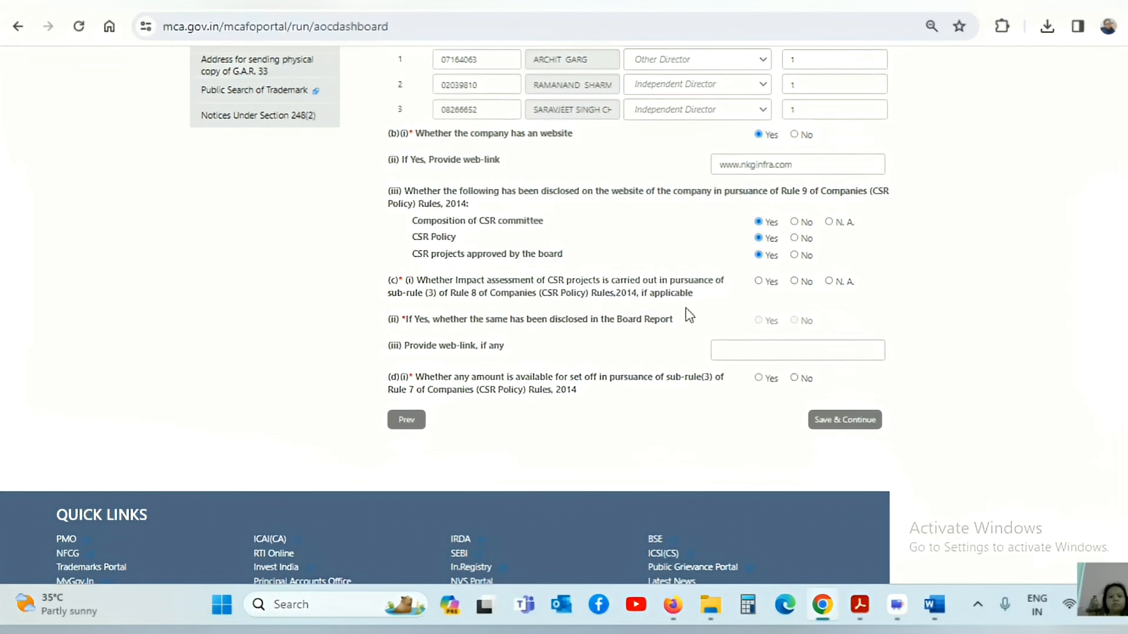
pyautogui.click(532, 566)
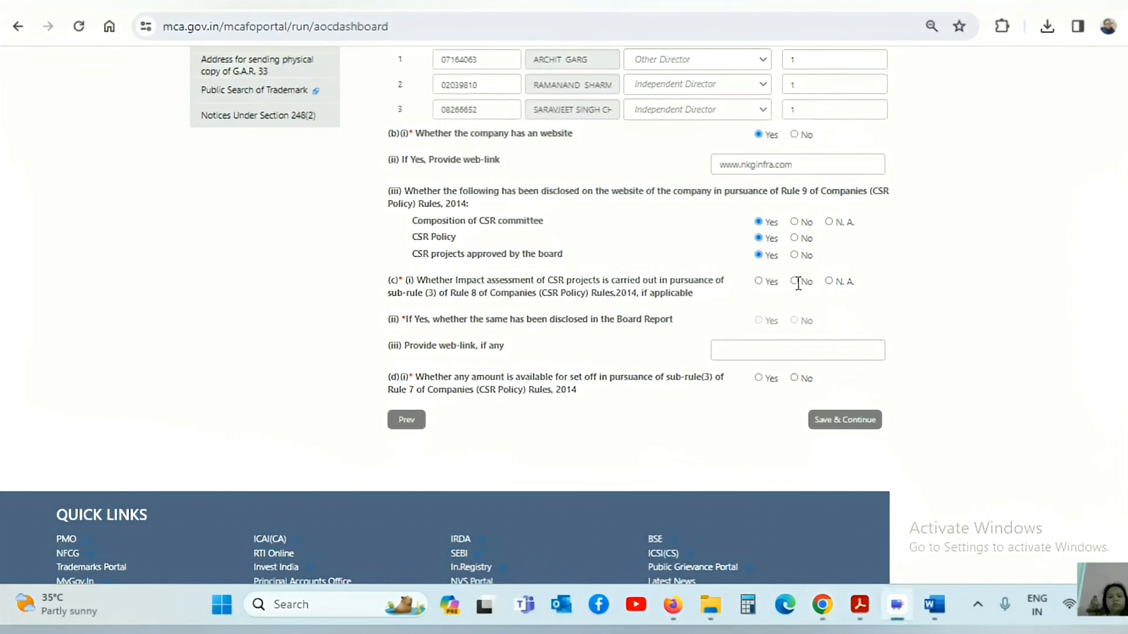
# Mark impact assessment N.A. and answer Yes to an amount available for set-off.
pyautogui.click(828, 281)
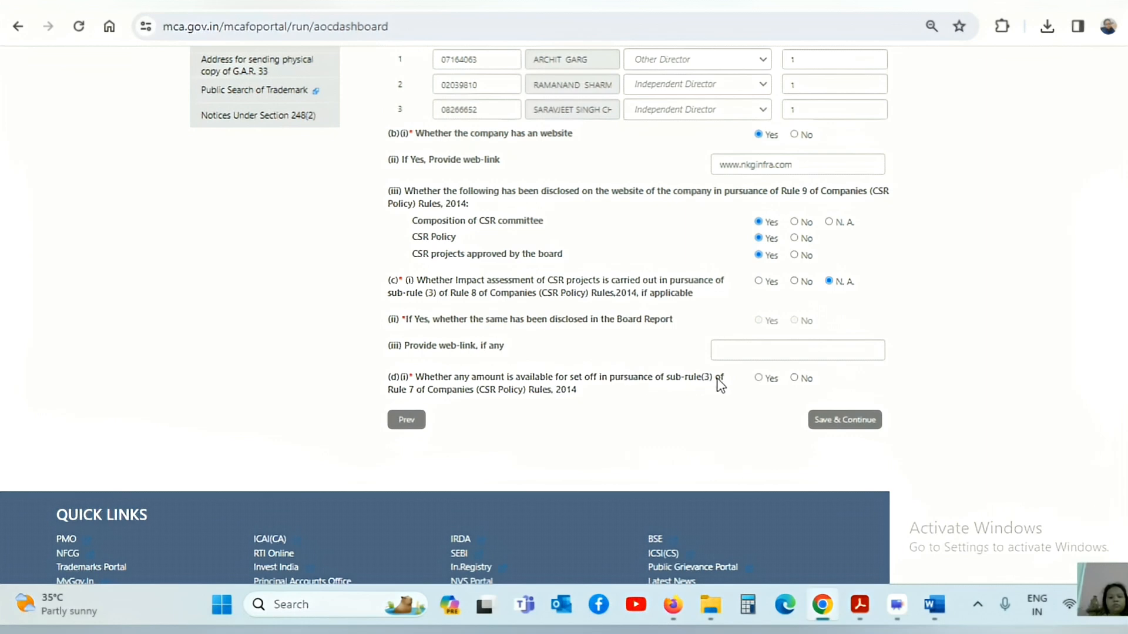
pyautogui.click(758, 379)
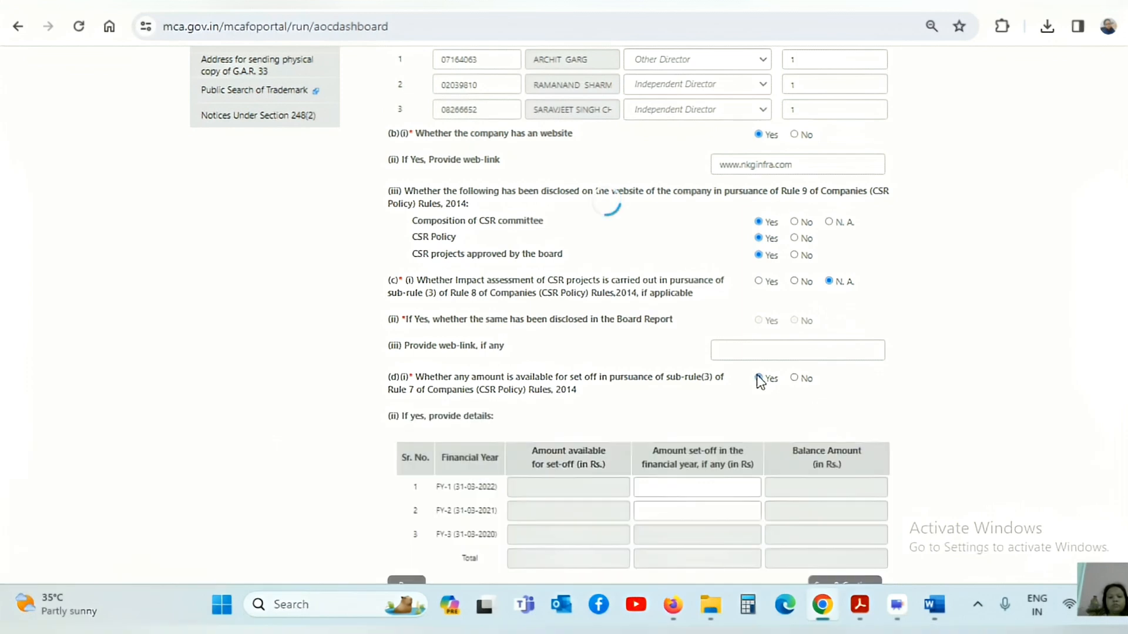
pyautogui.scroll(1, 760, 381)
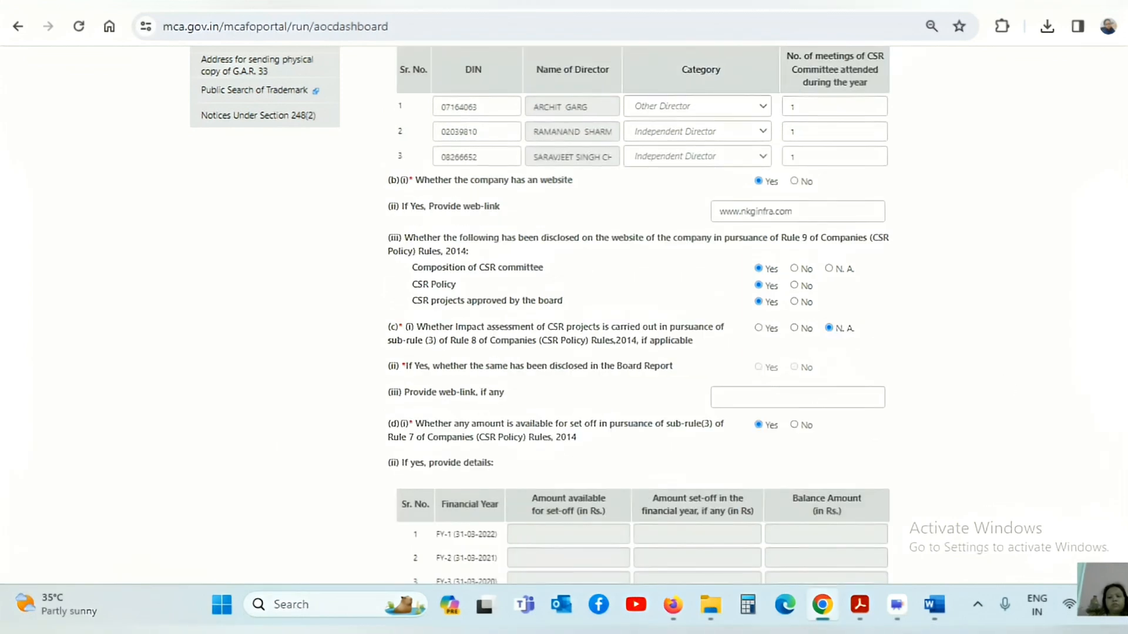
pyautogui.scroll(-3, 1007, 385)
pyautogui.scroll(-1, 540, 293)
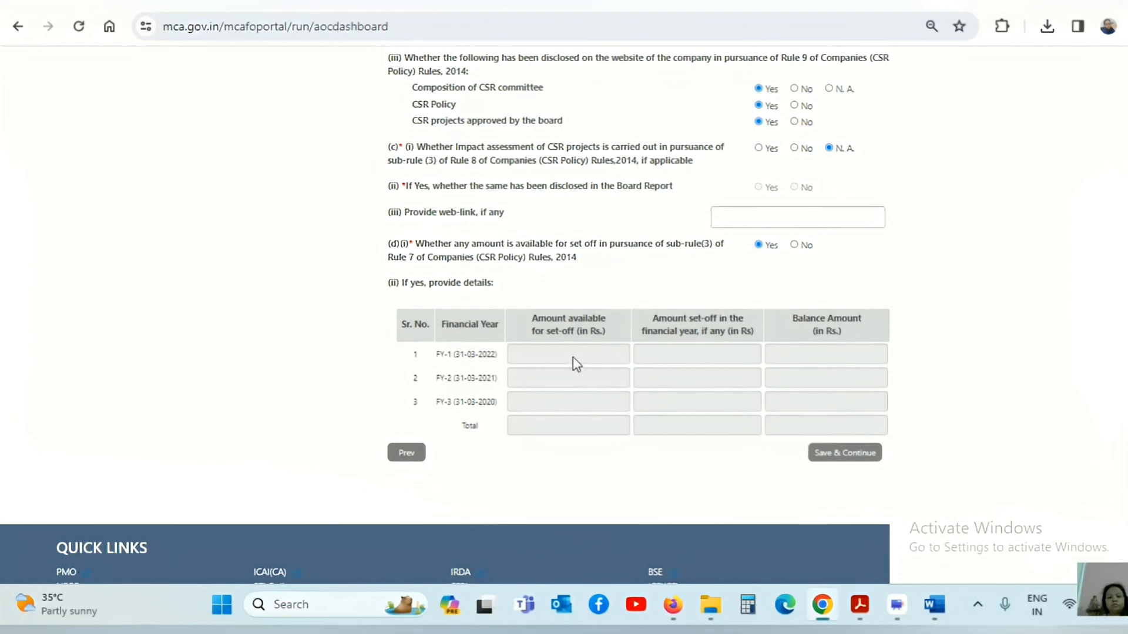
# Confirm the company completed three financial years and reach question 7's CSR spending details.
pyautogui.click(861, 460)
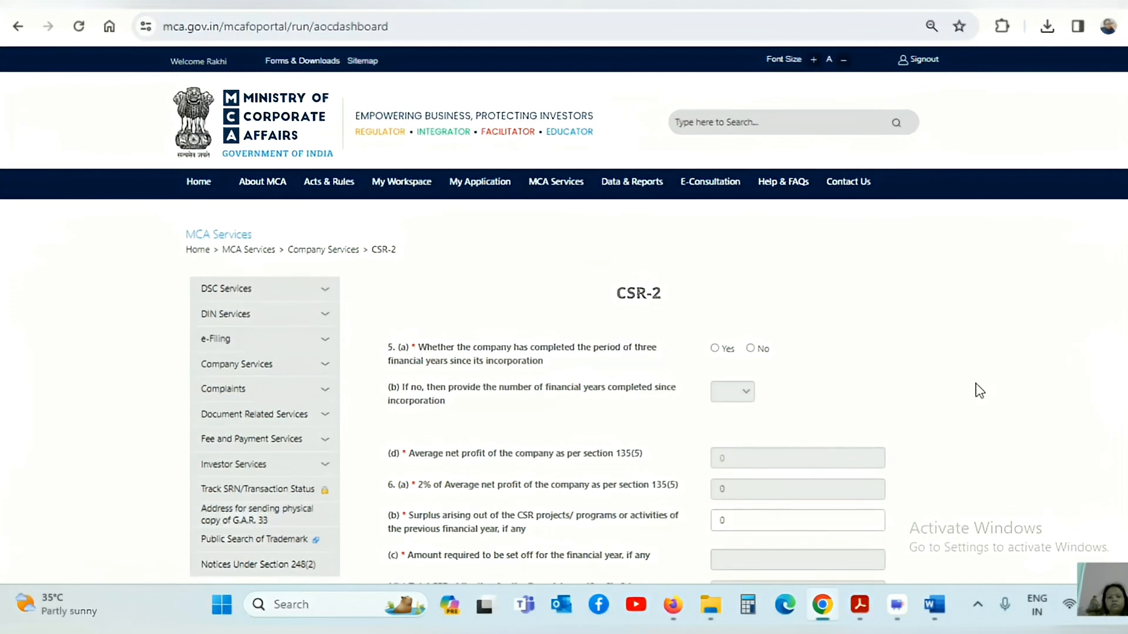
pyautogui.scroll(-3, 797, 213)
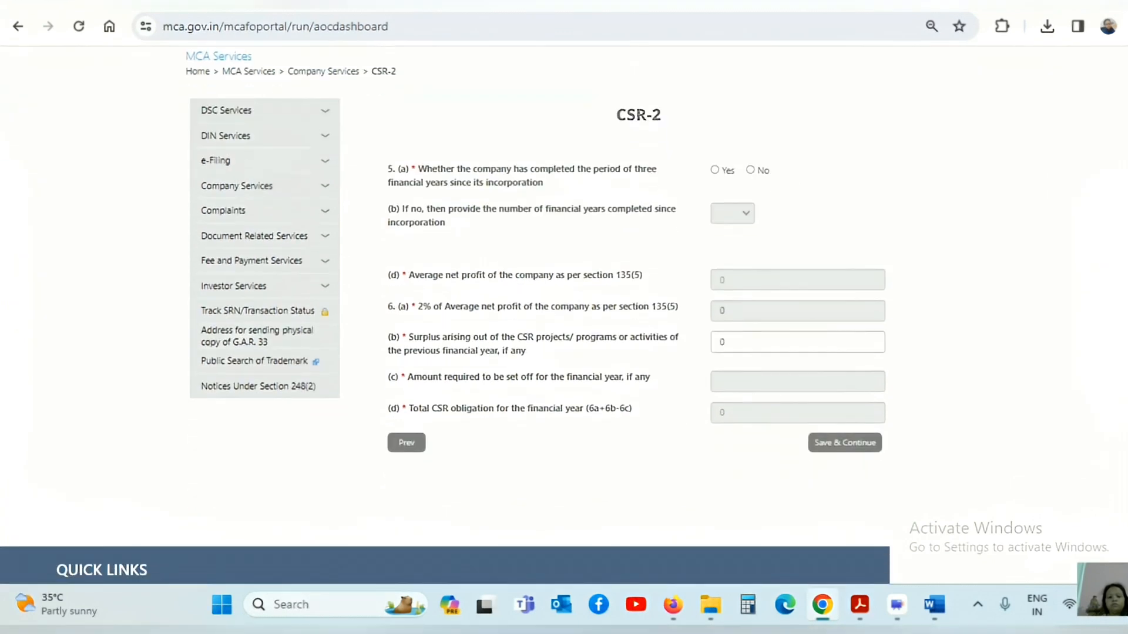
pyautogui.click(714, 171)
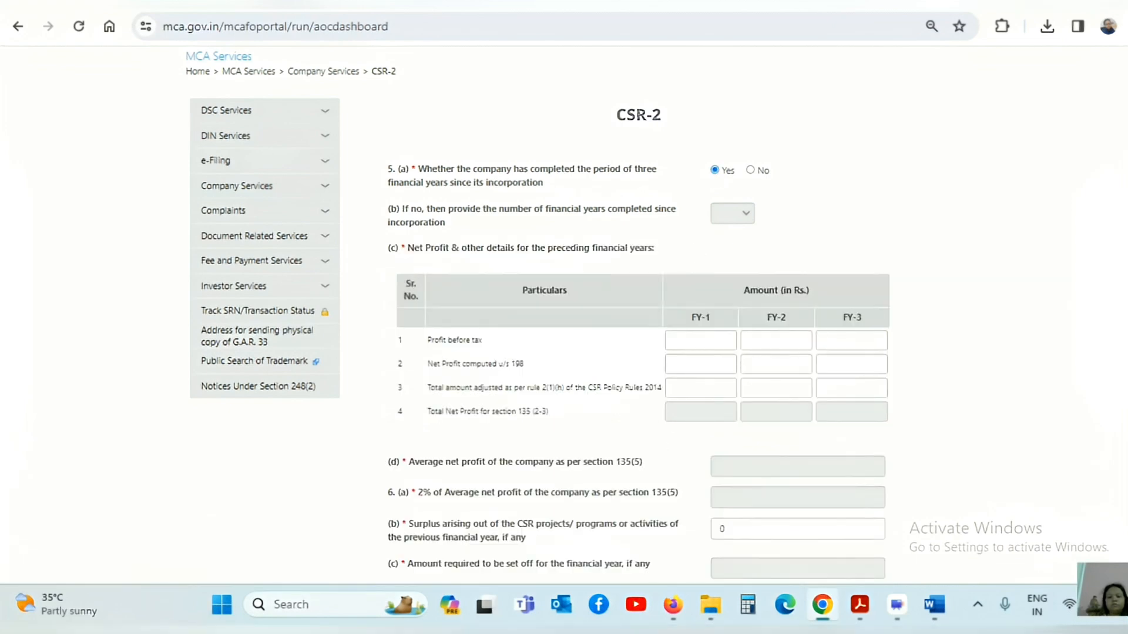
pyautogui.scroll(-2, 701, 203)
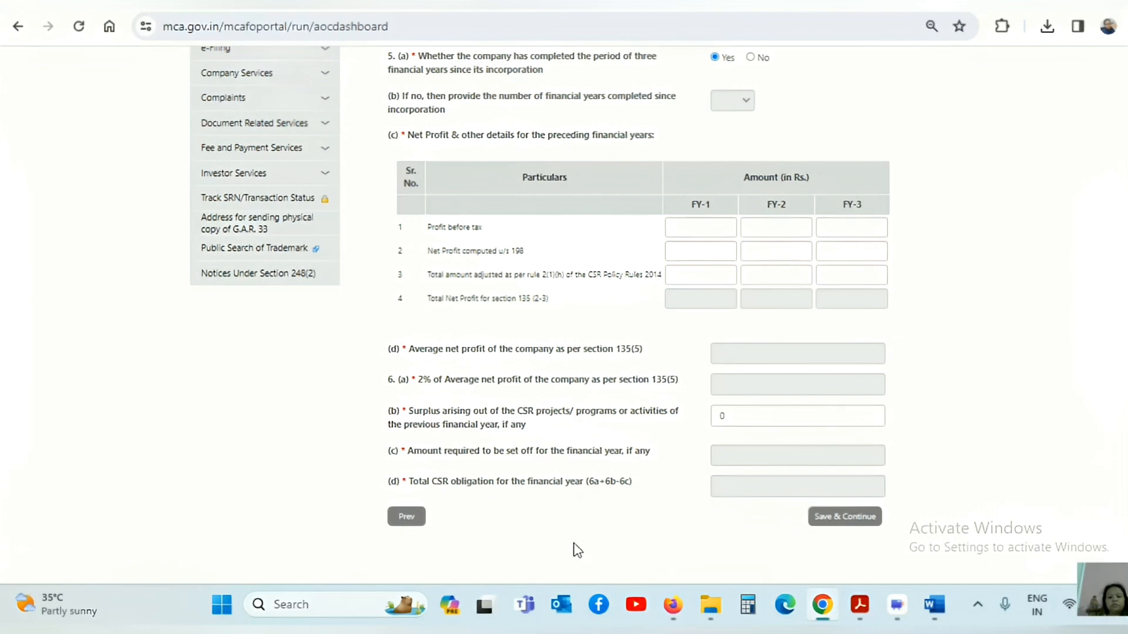
pyautogui.click(542, 565)
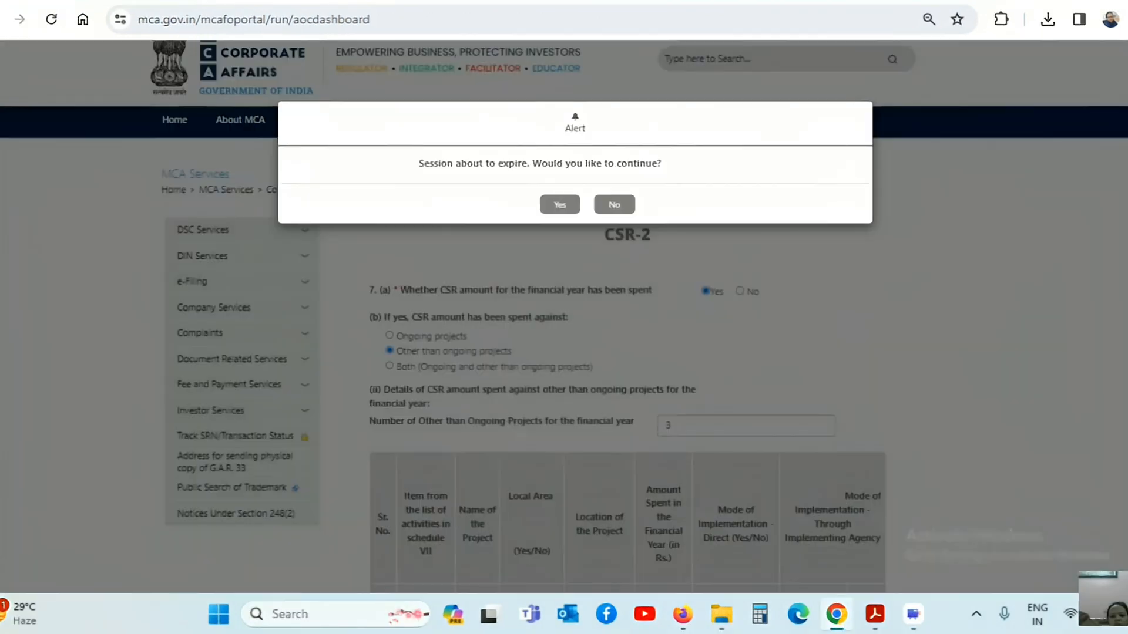
# Keep the session alive and review three projects totalling 12830000 with 879460 unspent.
pyautogui.click(555, 205)
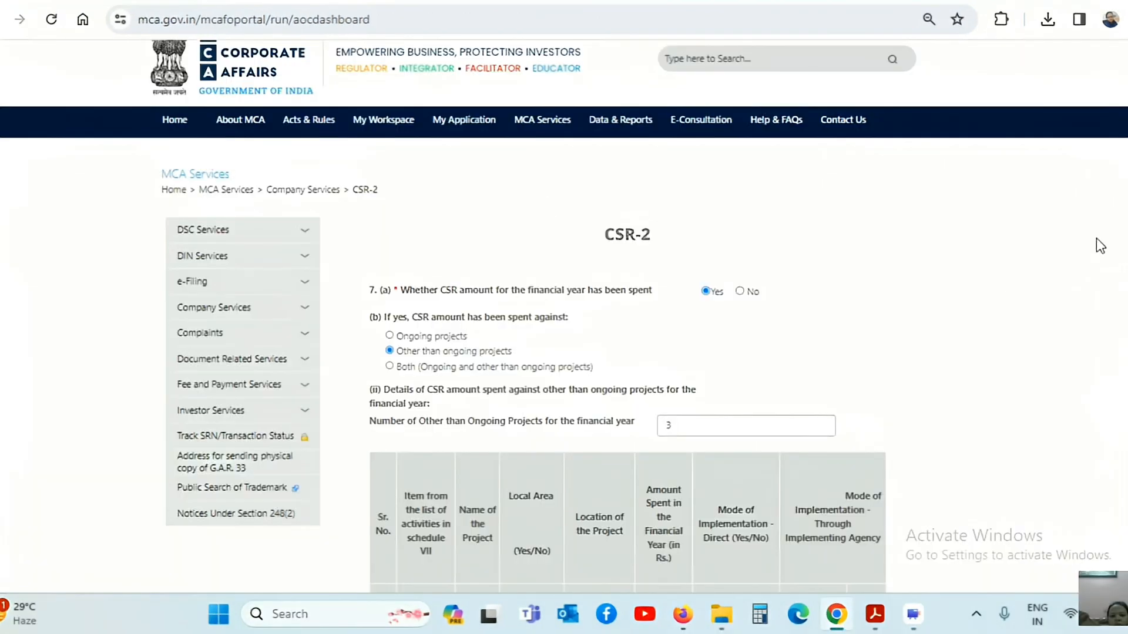
pyautogui.scroll(-3, 564, 353)
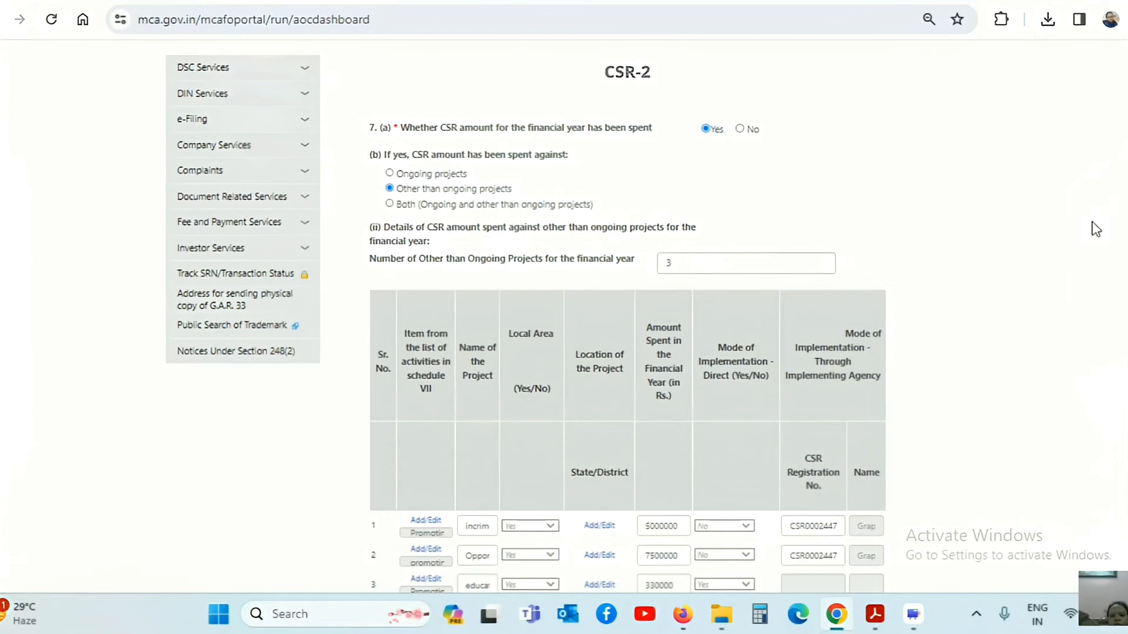
pyautogui.scroll(-2, 441, 75)
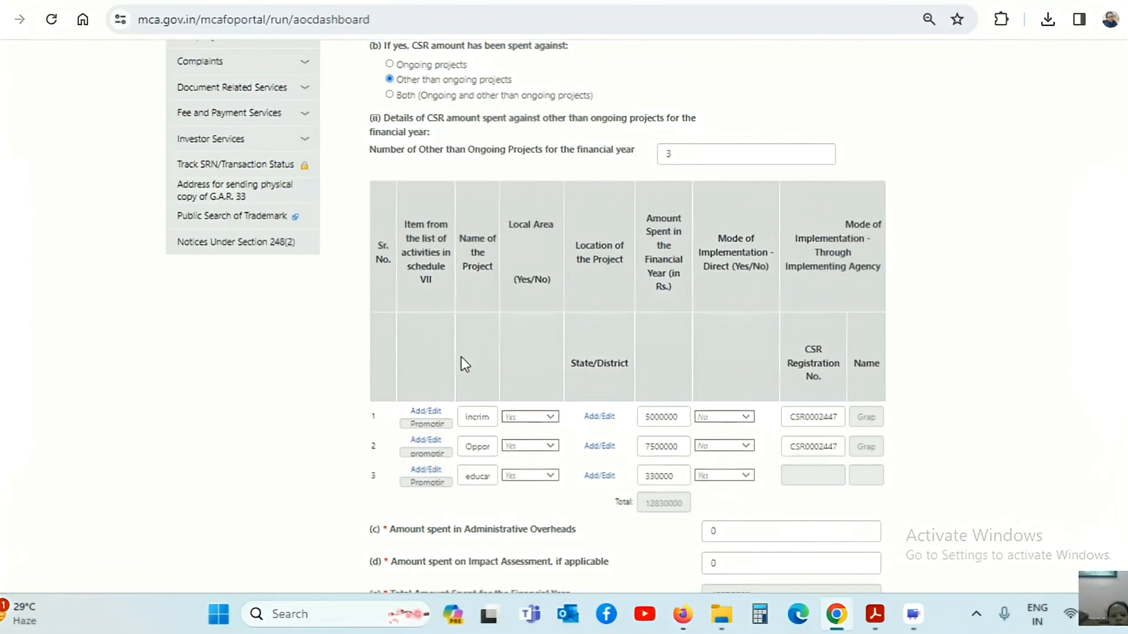
pyautogui.scroll(-2, 934, 294)
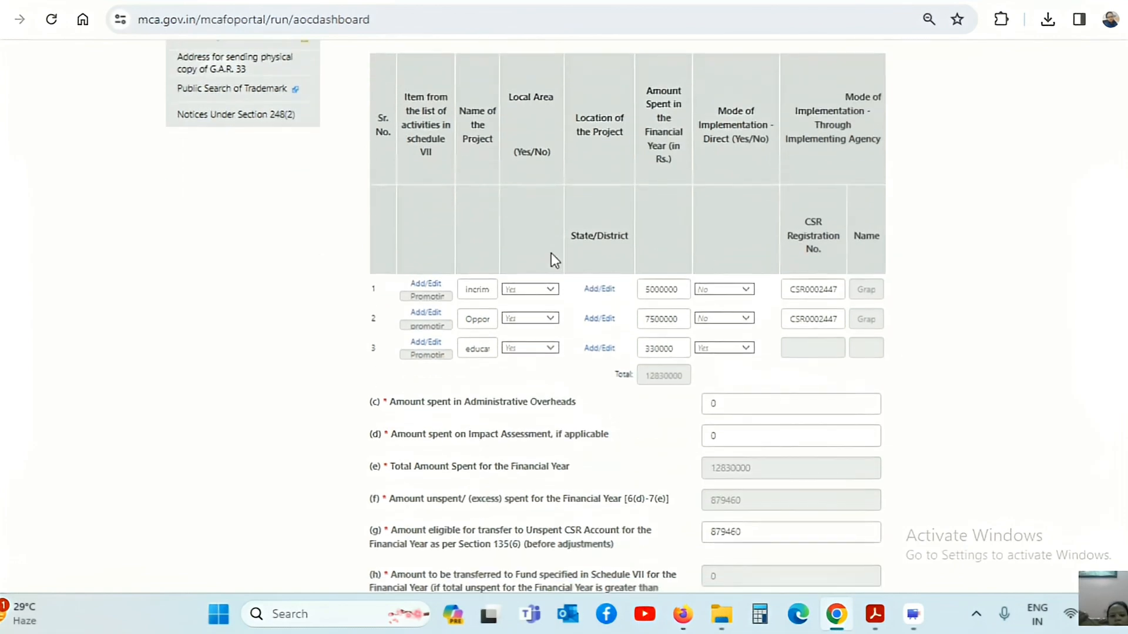
# Set project 1's Schedule VII activity to item ii 'Promoting education' and edit its project name.
pyautogui.click(424, 284)
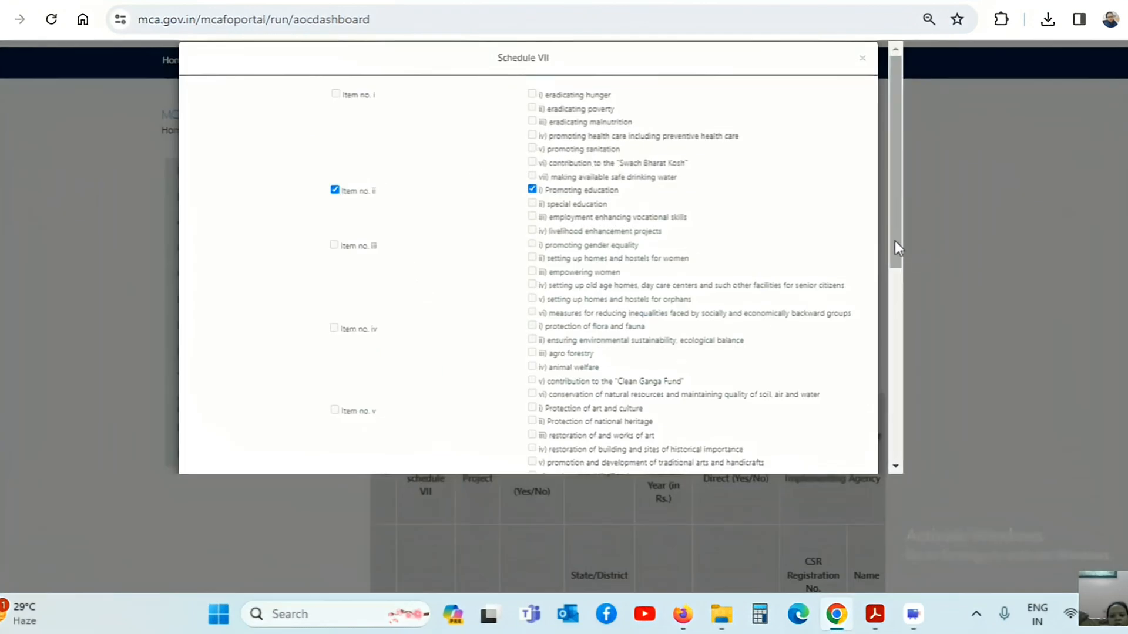
pyautogui.moveTo(894, 241); pyautogui.dragTo(905, 493)
pyautogui.click(692, 451)
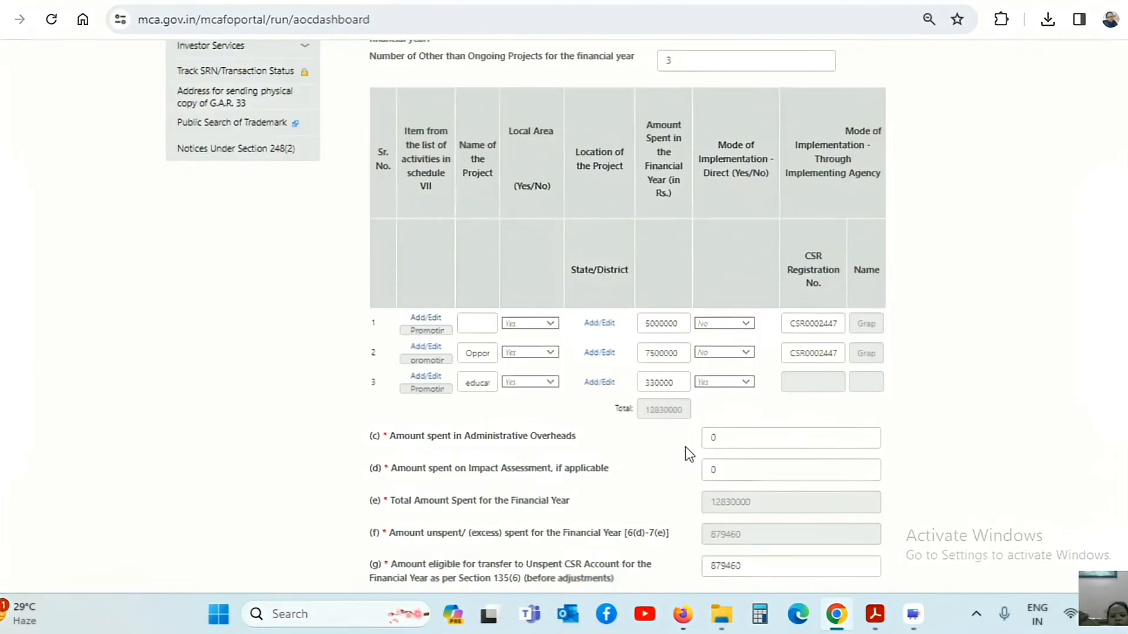
pyautogui.click(481, 325)
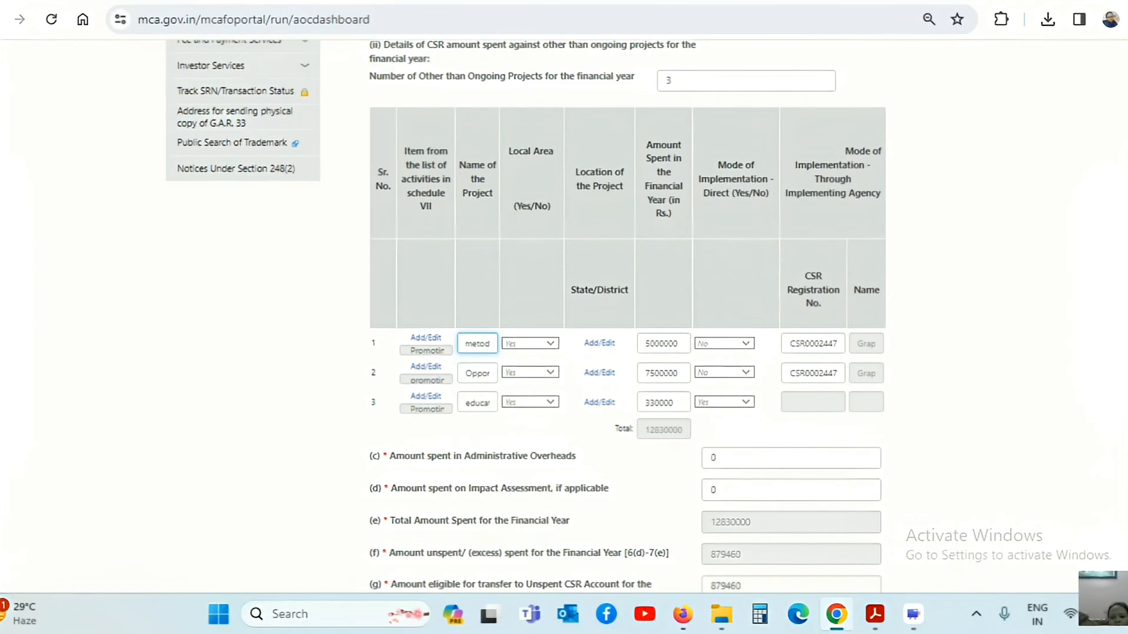
pyautogui.scroll(-6, 627, 314)
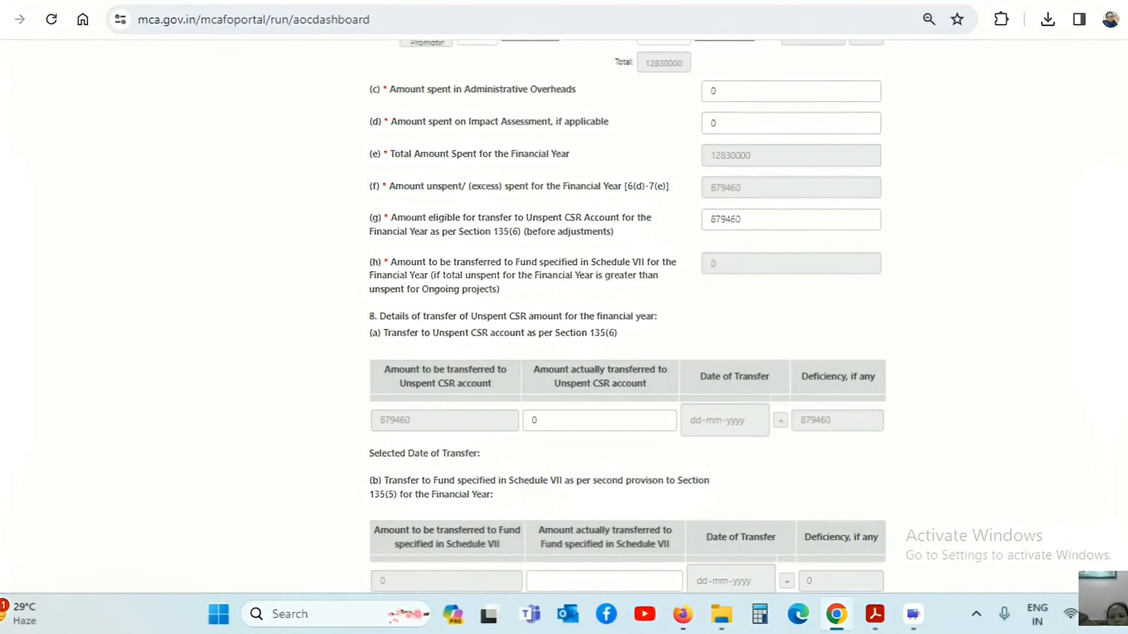
pyautogui.scroll(-5, 852, 149)
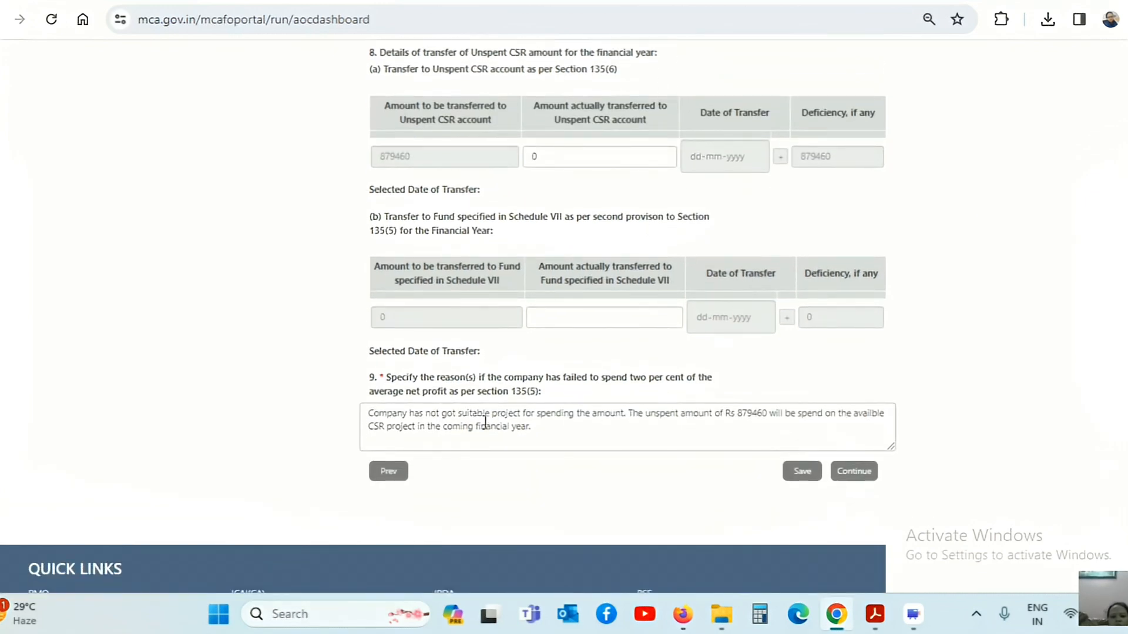
pyautogui.scroll(-3, 971, 408)
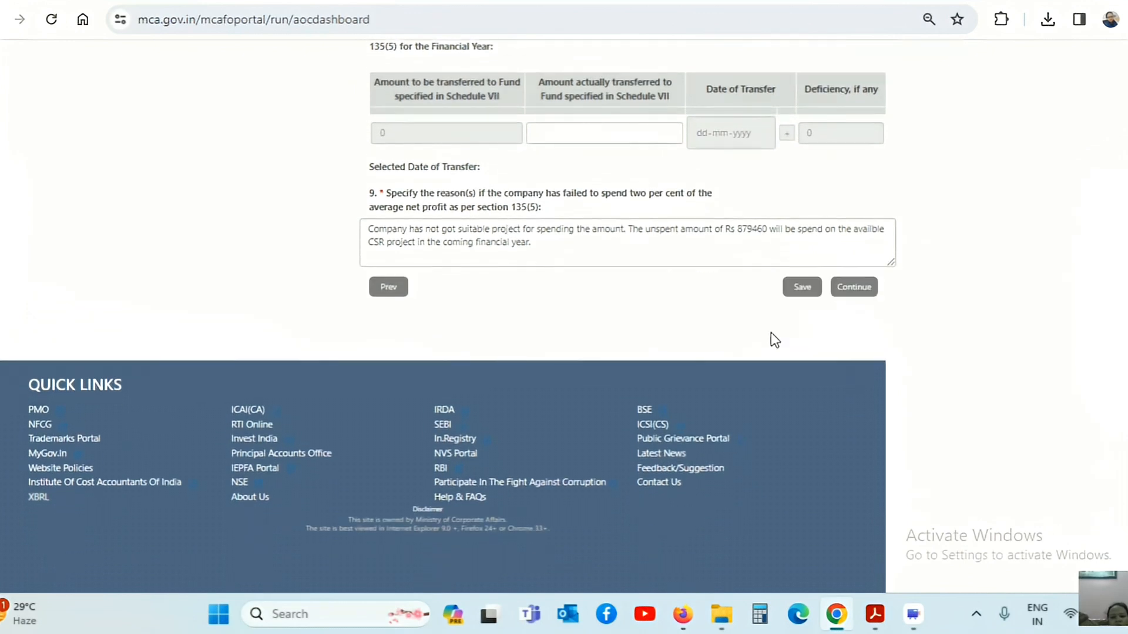
# Save the CSR spending and reasons page, continue to question 10, and keep the session alive.
pyautogui.click(803, 287)
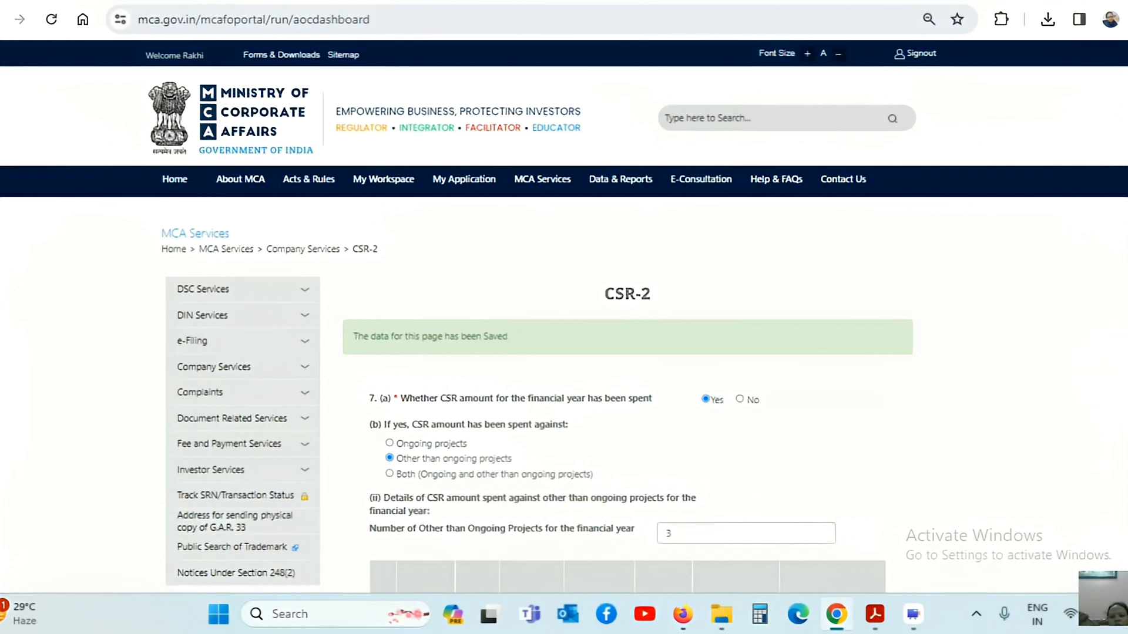
pyautogui.scroll(-12, 1113, 267)
pyautogui.scroll(-9, 628, 317)
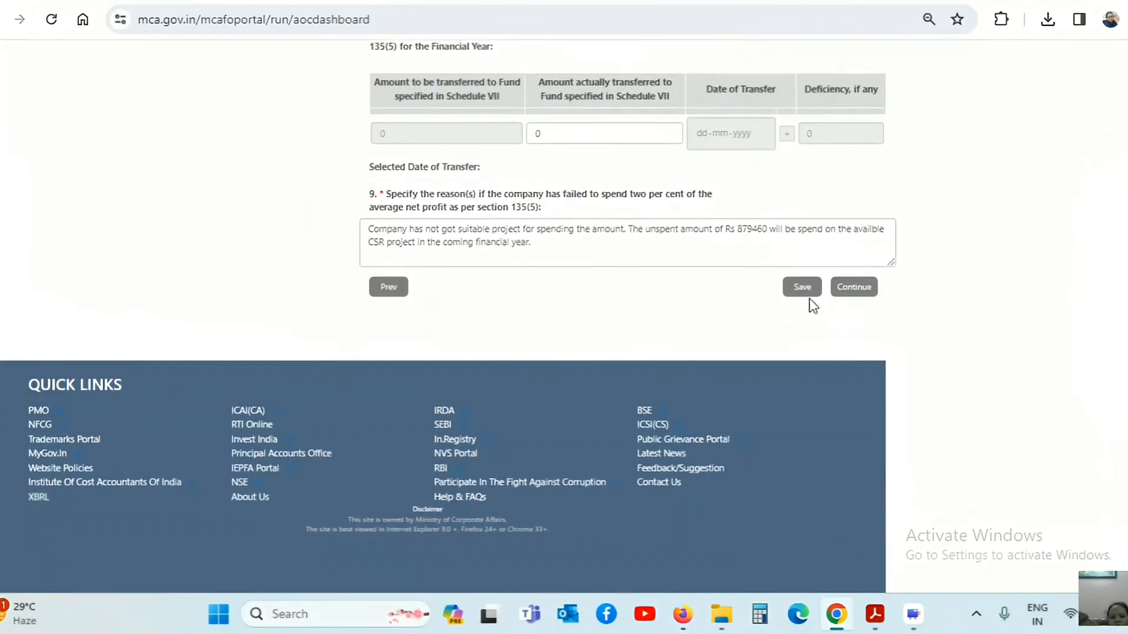
pyautogui.click(850, 289)
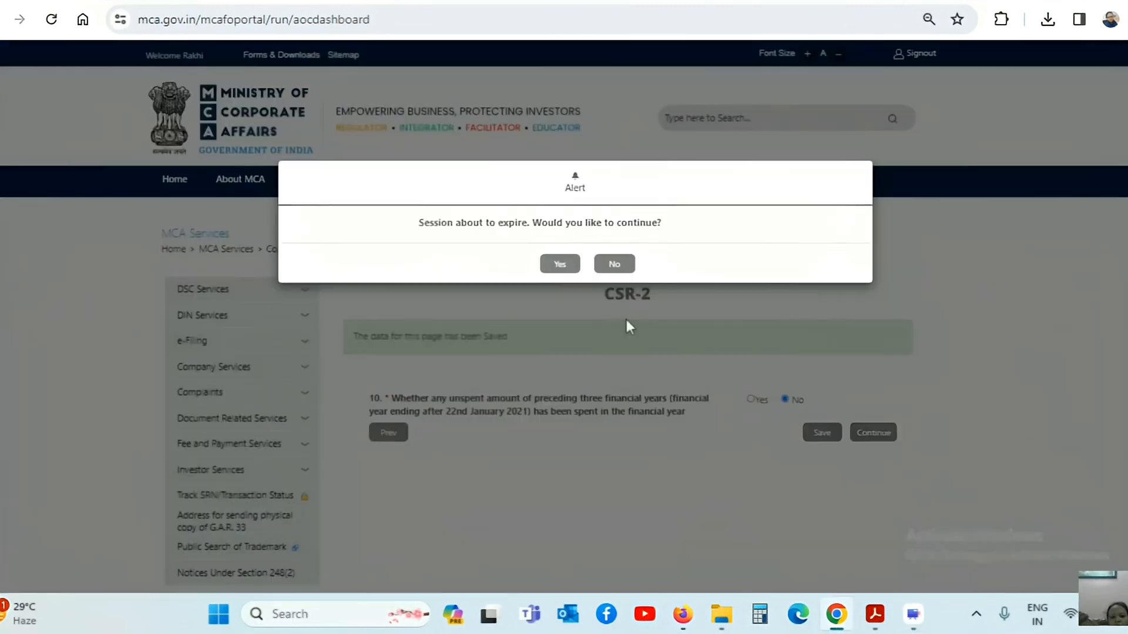
pyautogui.click(560, 266)
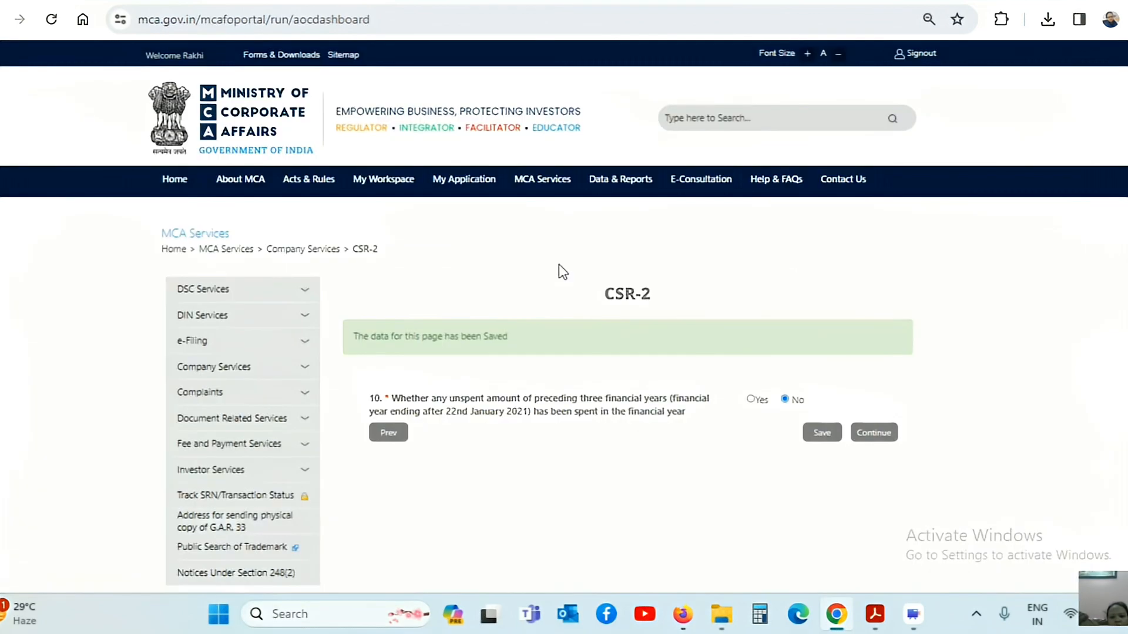
# On the questions 11–12 and attachments page, answer No to both questions and save.
pyautogui.click(879, 433)
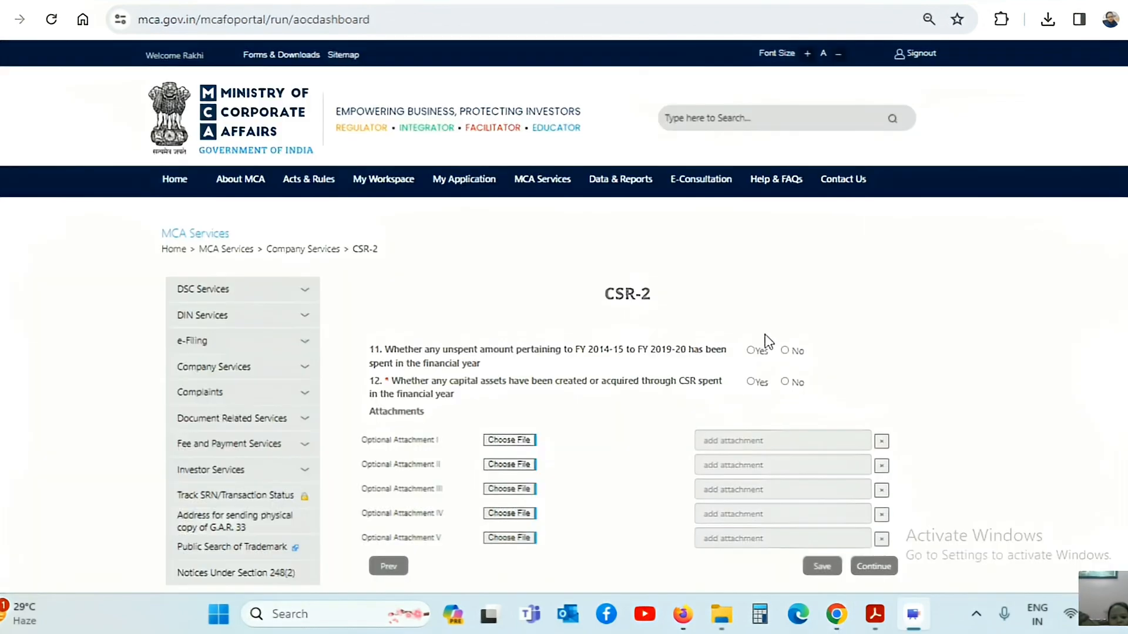
pyautogui.click(785, 352)
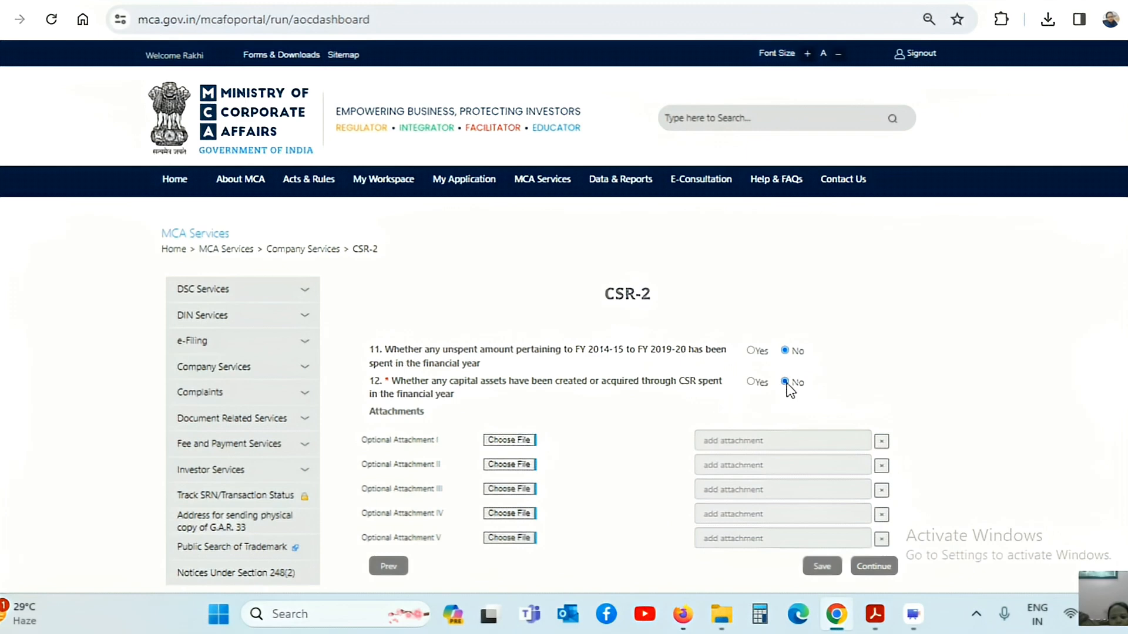
pyautogui.scroll(-3, 822, 411)
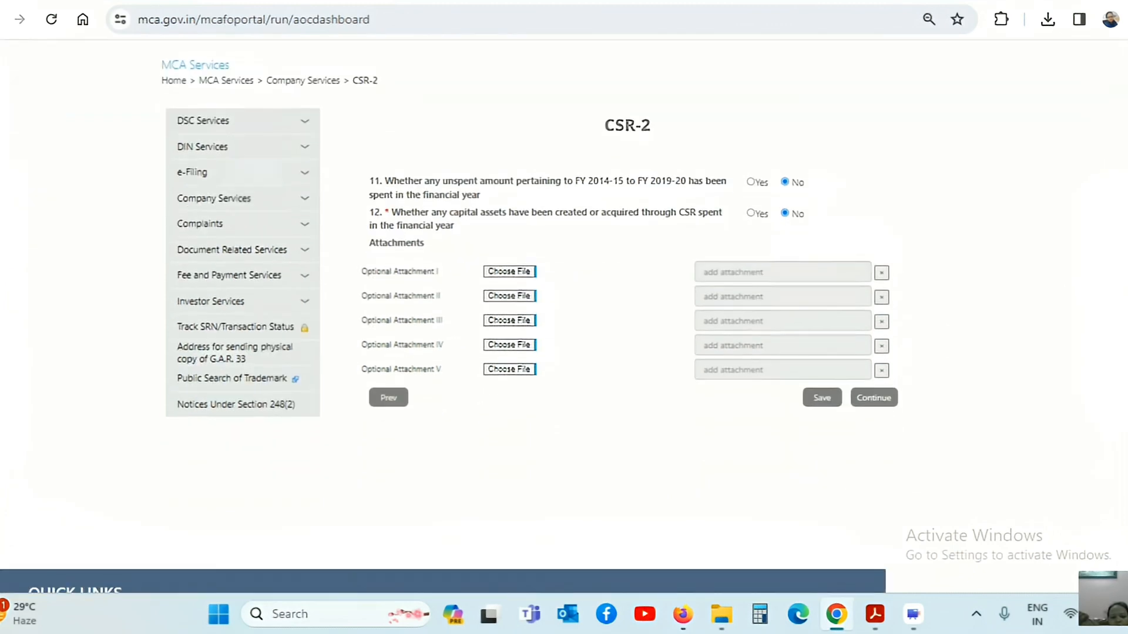
pyautogui.click(822, 398)
pyautogui.scroll(-5, 1061, 367)
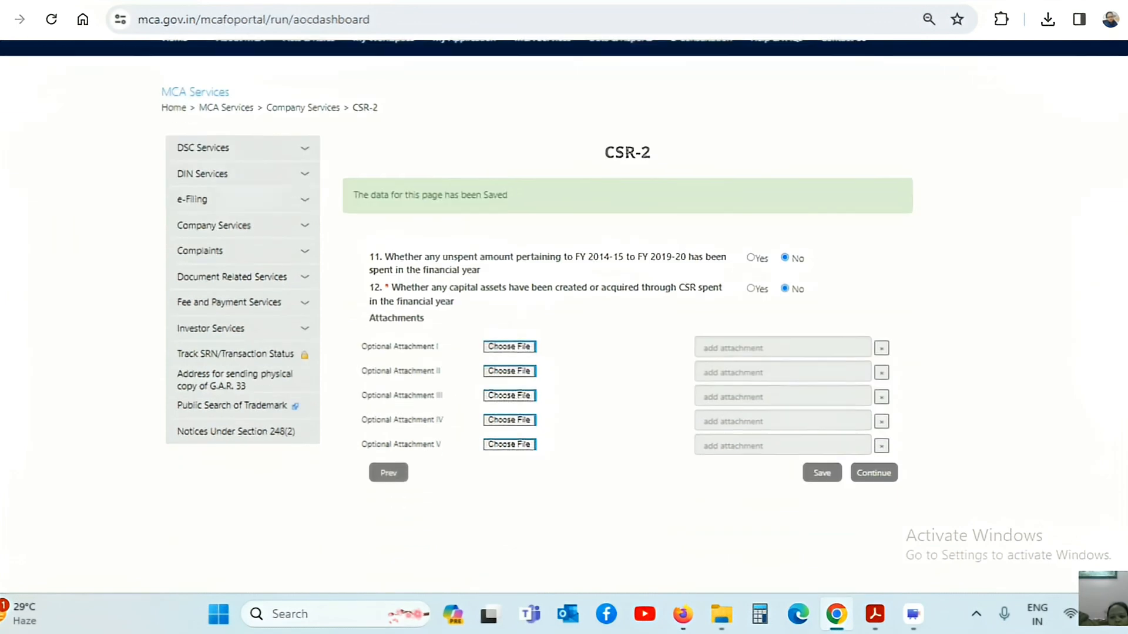
pyautogui.click(874, 324)
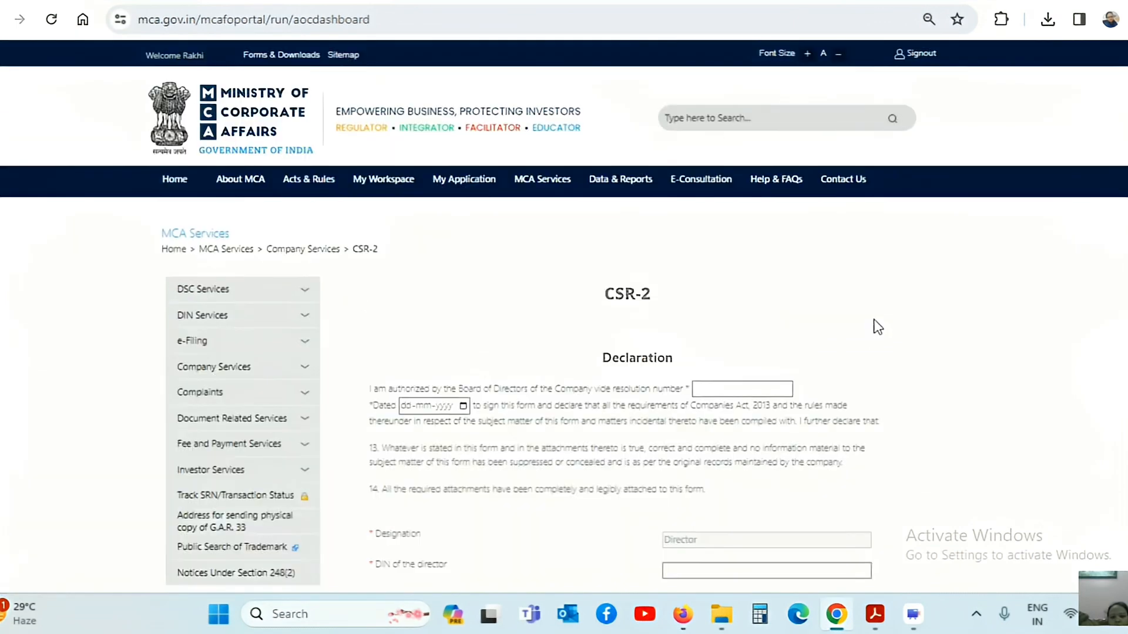
pyautogui.scroll(-3, 664, 197)
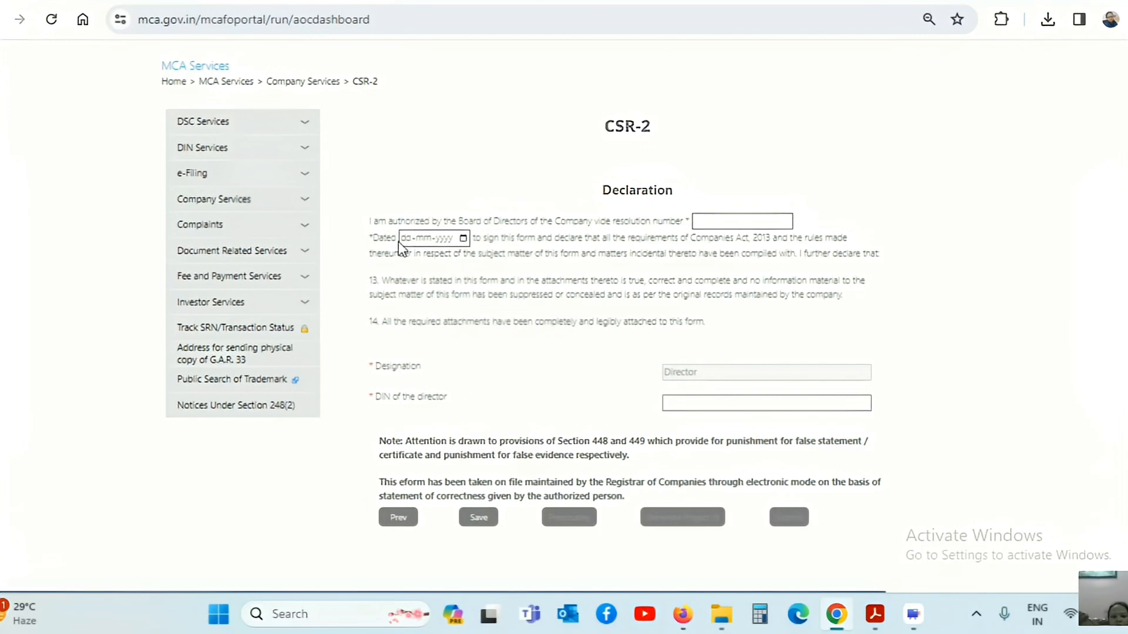
pyautogui.scroll(1, 525, 575)
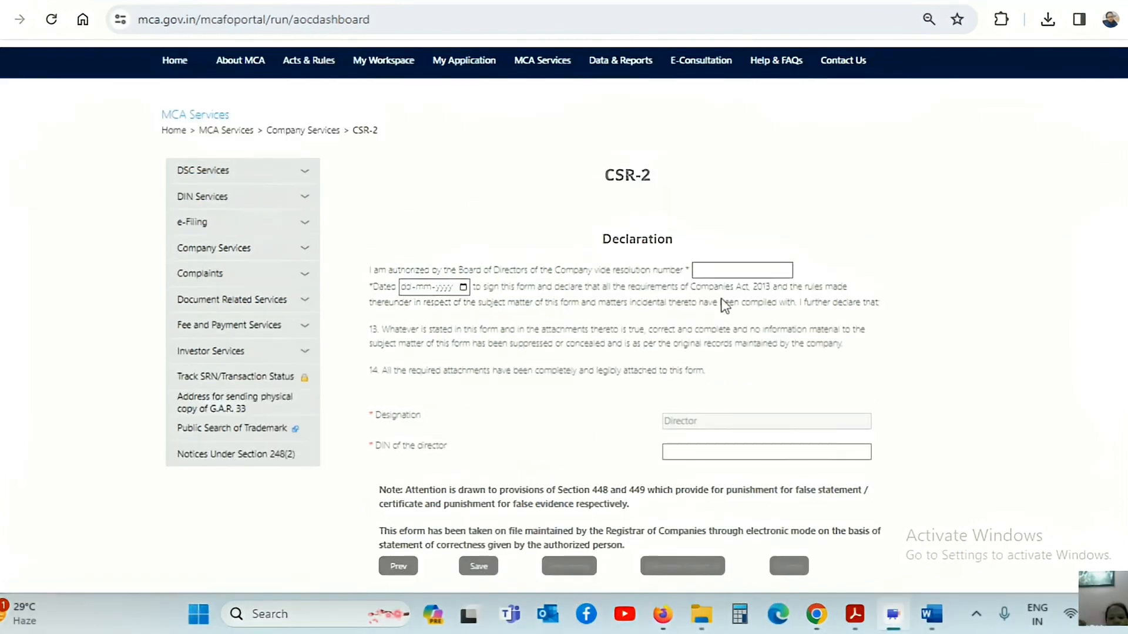
pyautogui.click(716, 269)
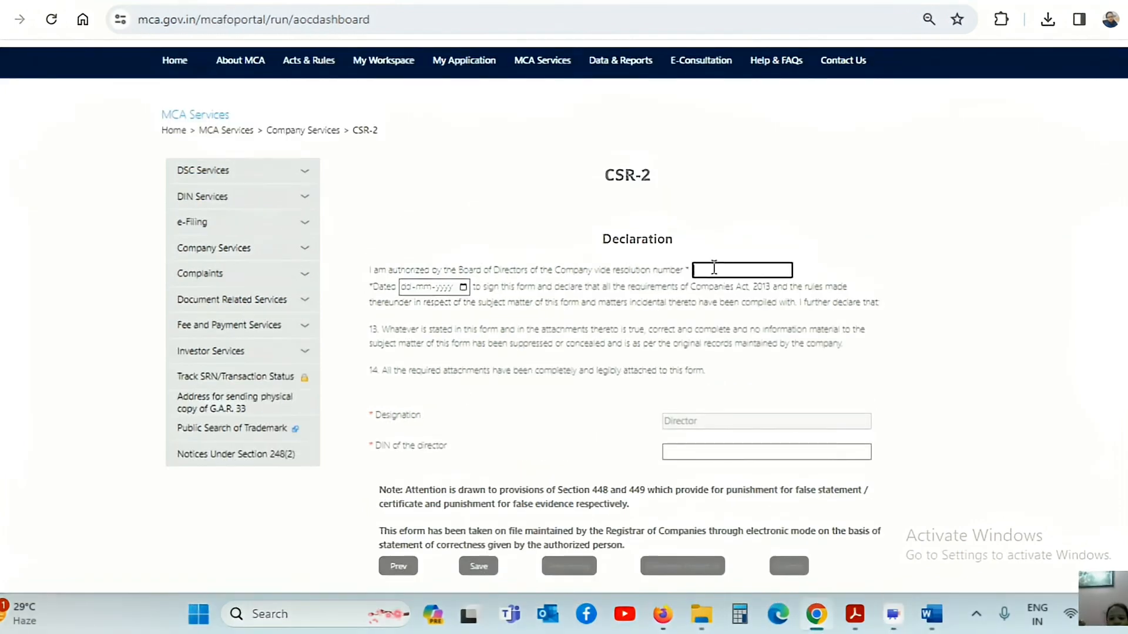